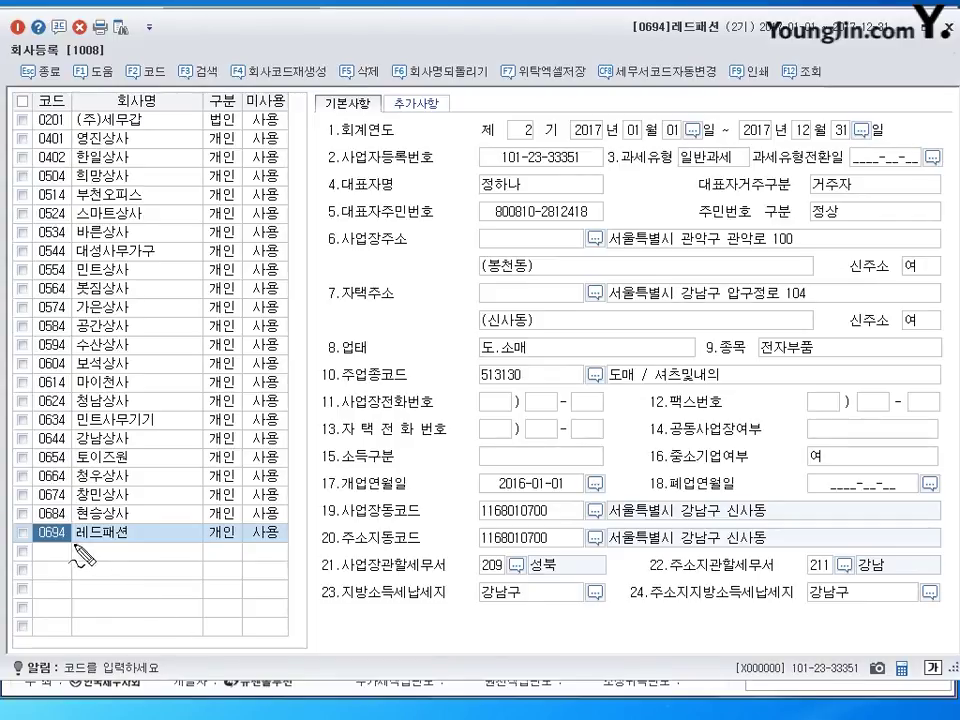
- Review the 레드패션 company record for missing or wrong details, including registration number, tax type, opening date, business address, 종목 and 사업장관할세무서
left_click_drag(136, 526, 129, 534)
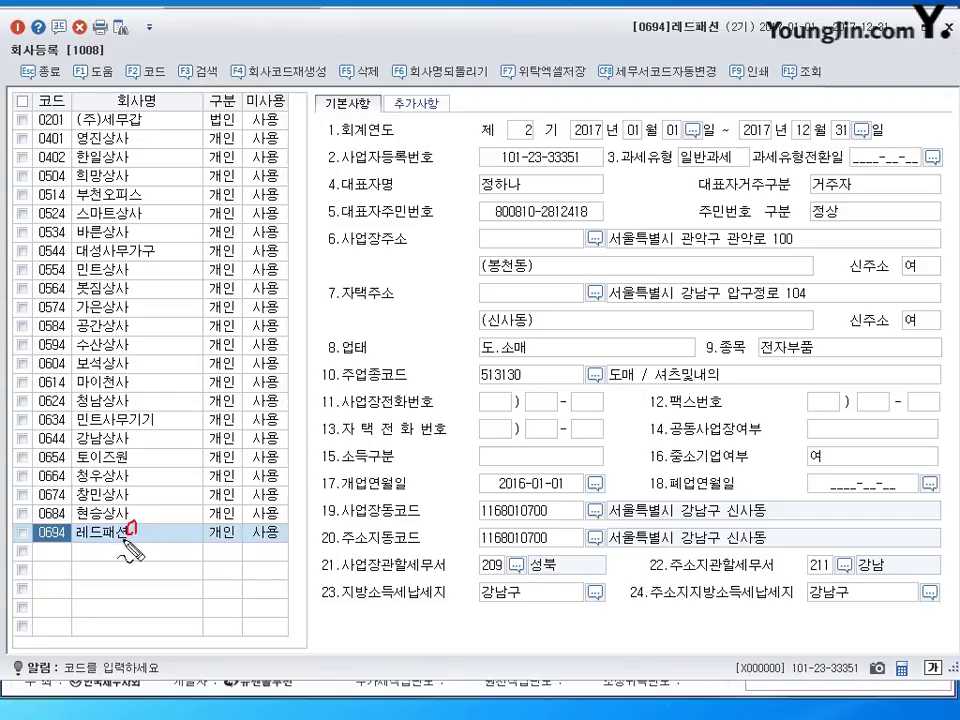
left_click_drag(240, 527, 233, 535)
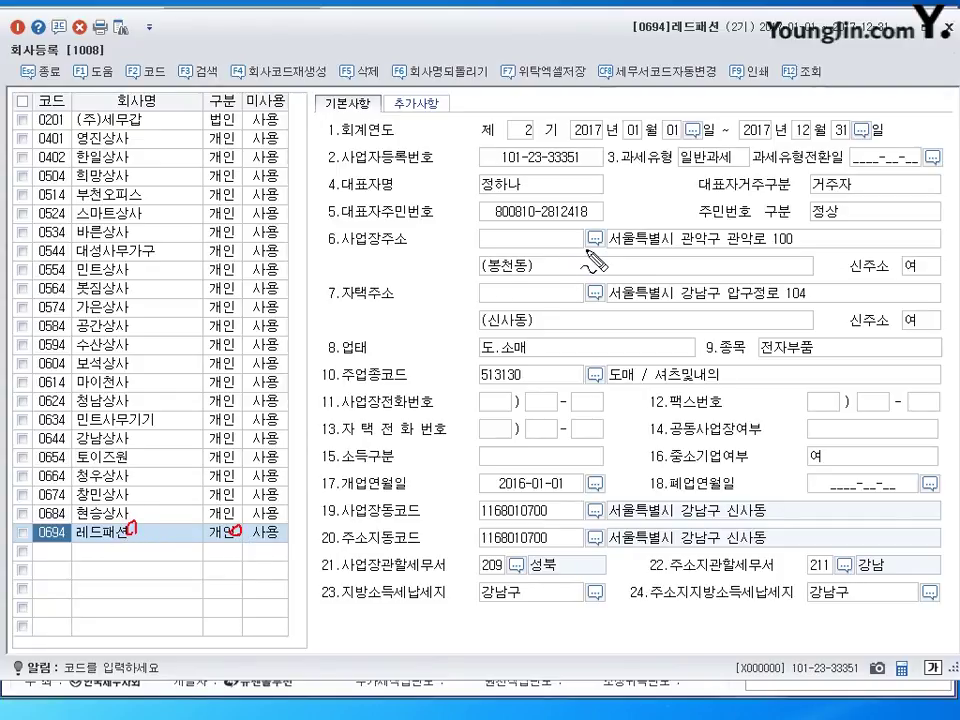
left_click_drag(741, 153, 733, 160)
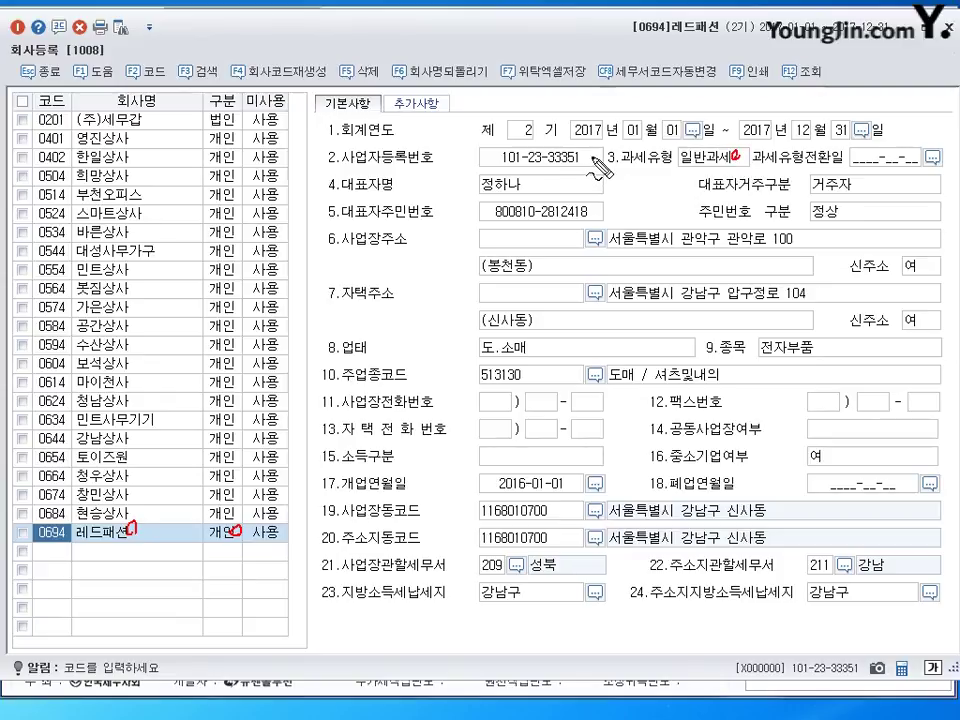
left_click_drag(592, 152, 588, 159)
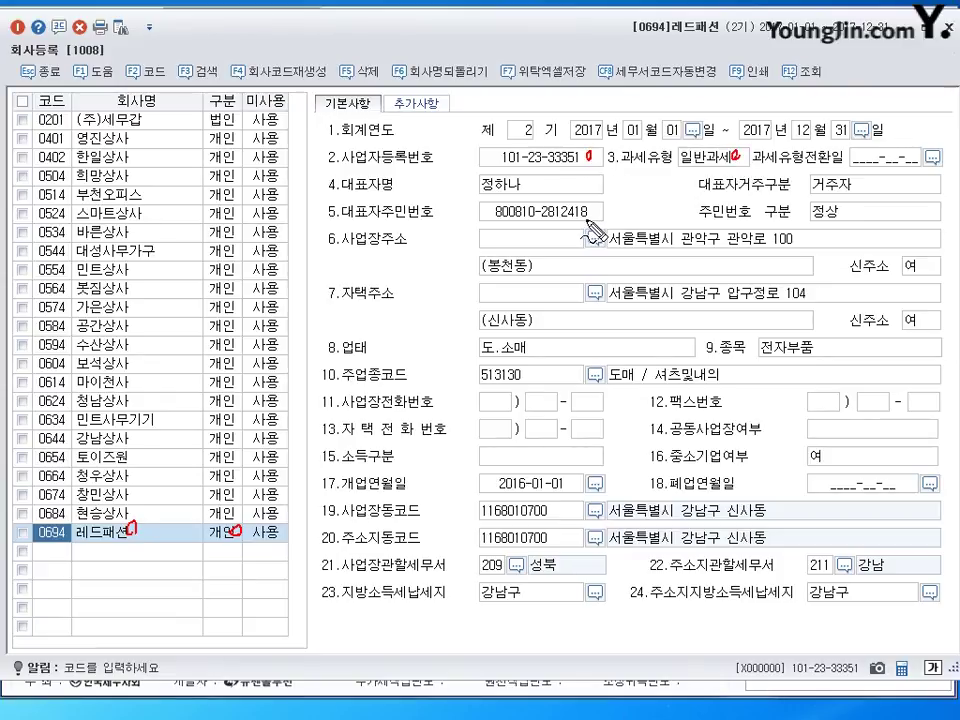
left_click_drag(524, 178, 527, 188)
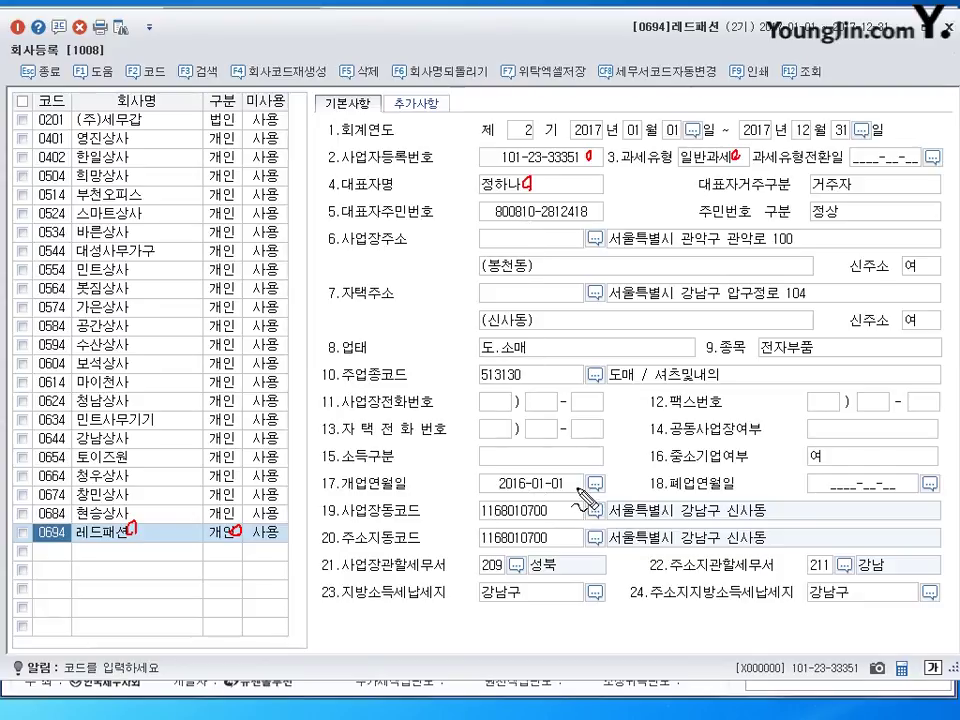
left_click_drag(566, 478, 567, 489)
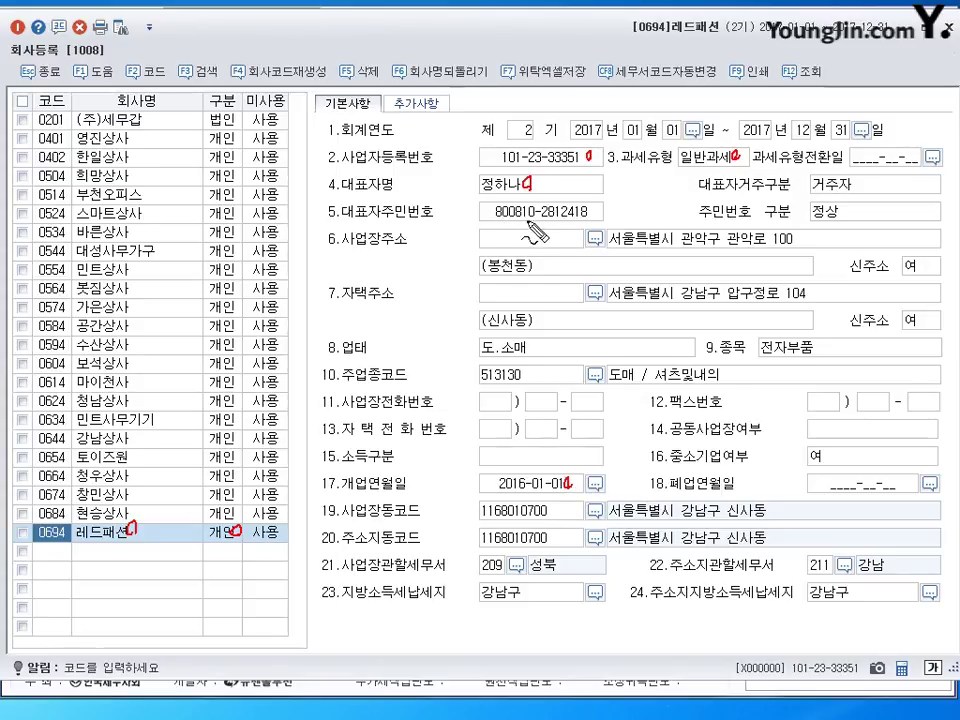
left_click_drag(494, 218, 545, 213)
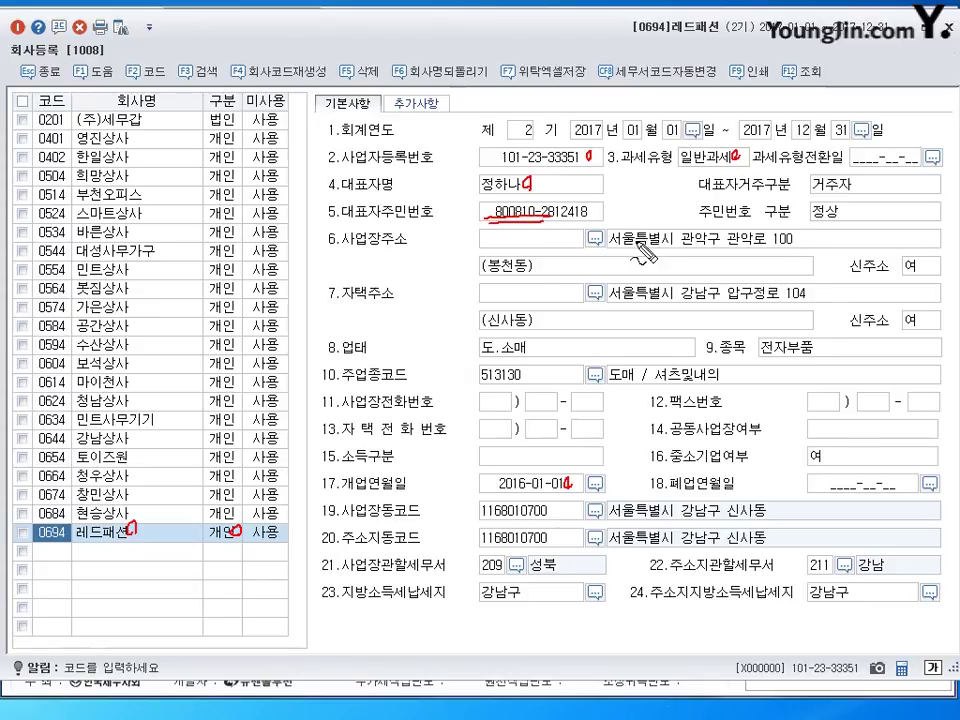
mouse_move(610, 225)
left_mouse_down()
mouse_move(616, 241)
mouse_move(627, 221)
left_mouse_up()
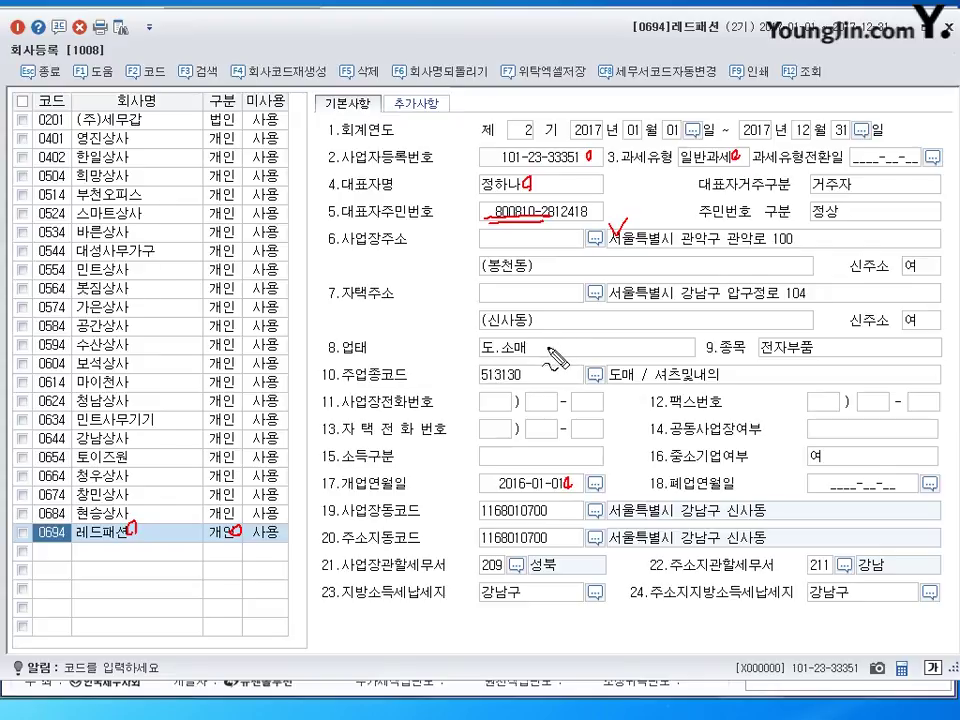
left_click_drag(546, 344, 539, 349)
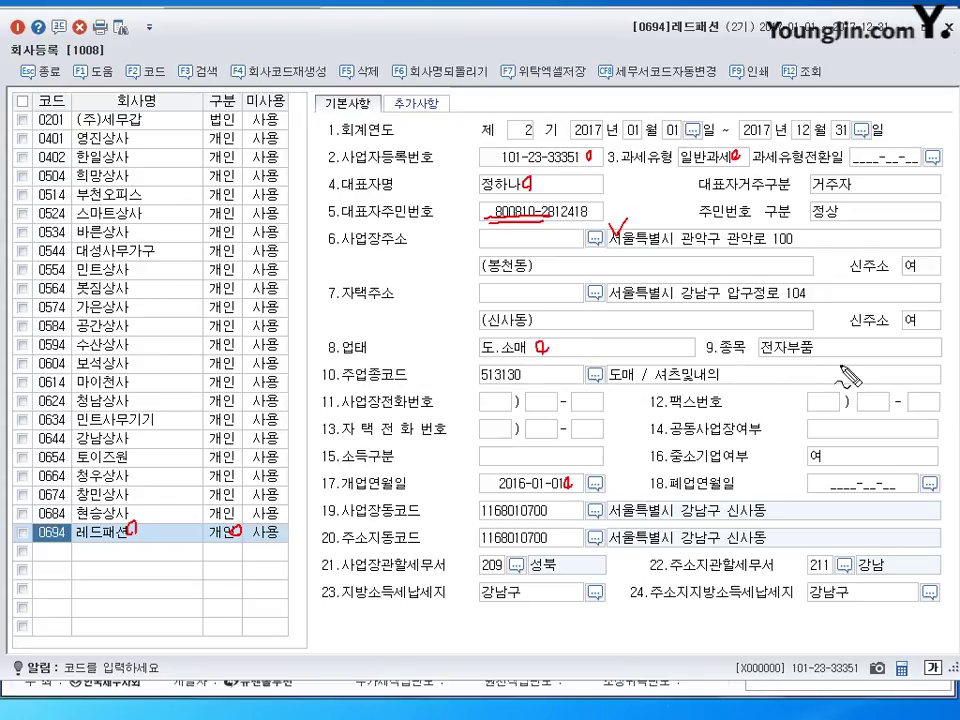
left_click_drag(757, 326, 778, 322)
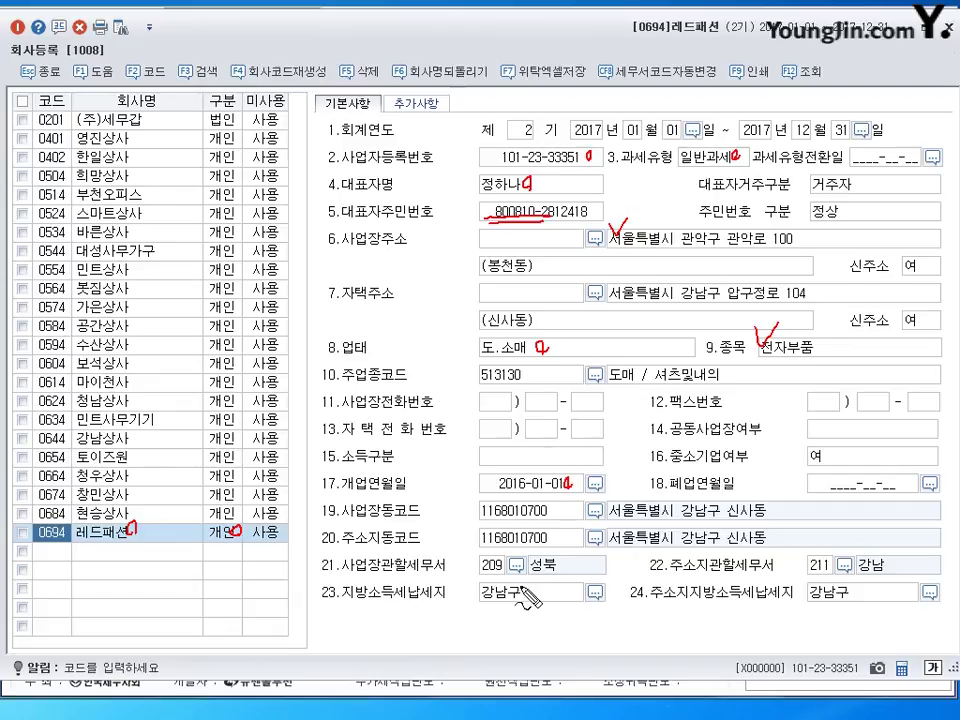
mouse_move(340, 576)
left_mouse_down()
mouse_move(459, 578)
mouse_move(485, 546)
left_mouse_up()
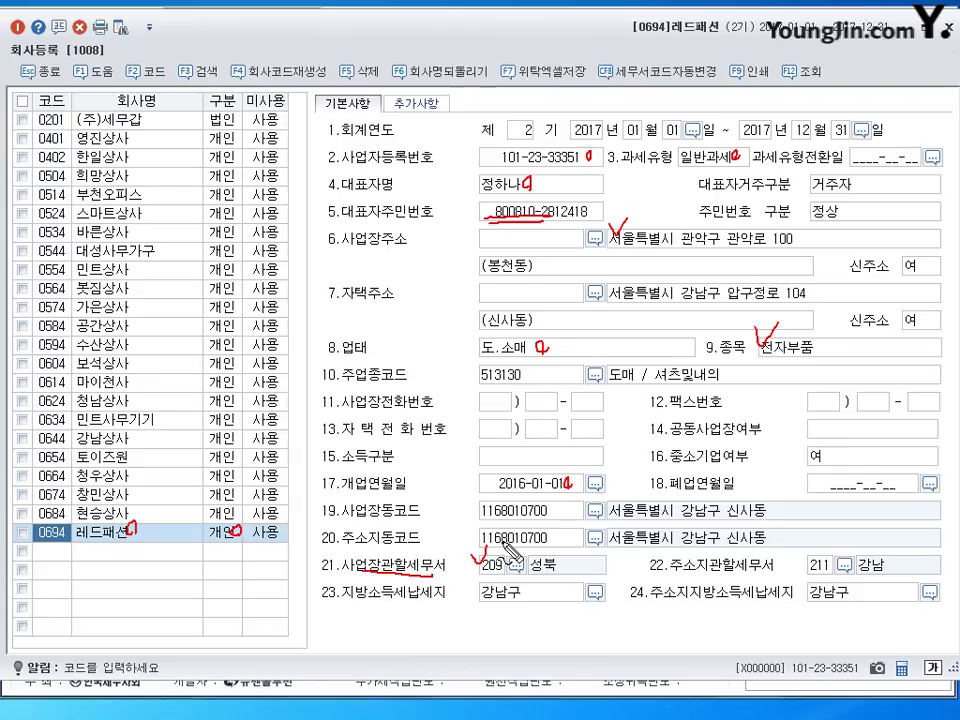
key("Escape")
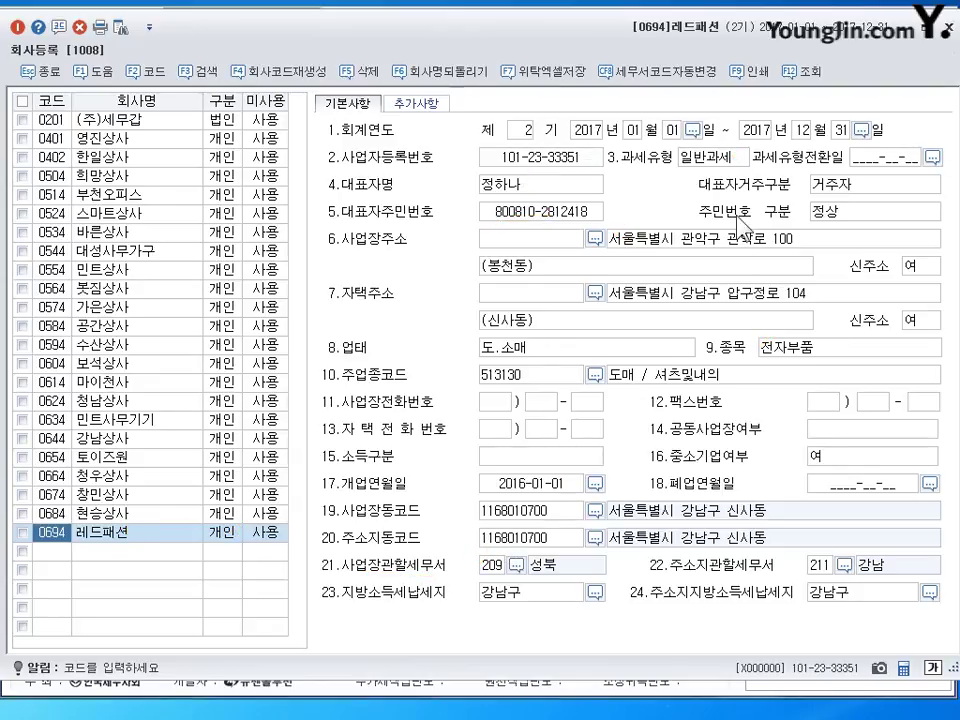
- Replace the main line of 사업장주소 with the business address given on the registration certificate, keeping the city name
left_click(742, 256)
key("BackSpace")
key("BackSpace")
key("BackSpace")
key("BackSpace")
key("BackSpace")
key("BackSpace")
key("BackSpace")
key("BackSpace")
key("BackSpace")
key("BackSpace")
key("BackSpace")
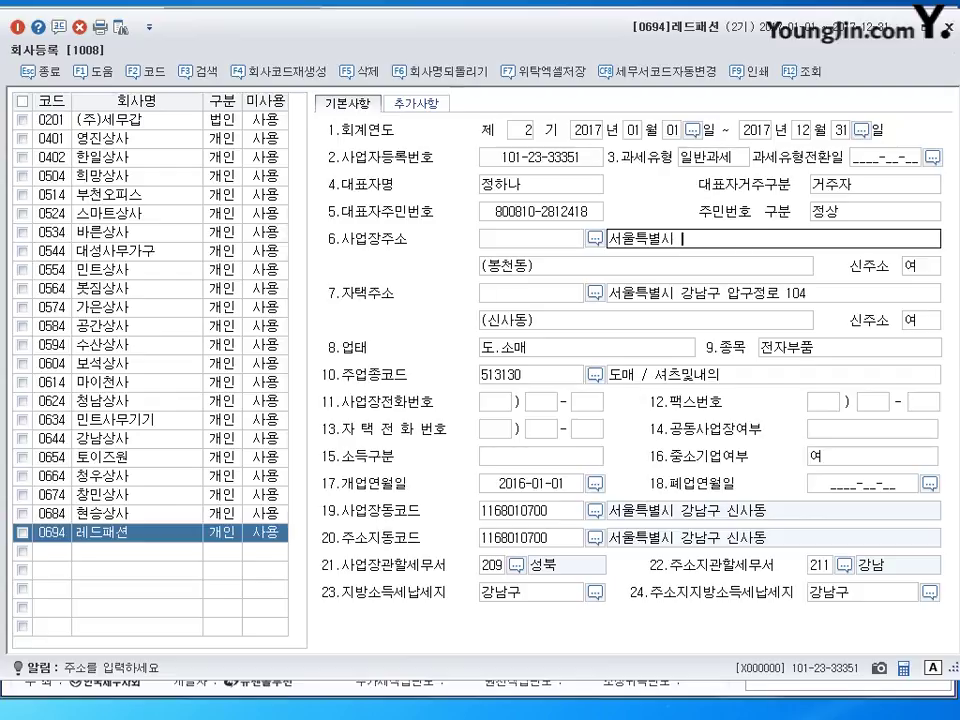
type("강남구 압ㄱ")
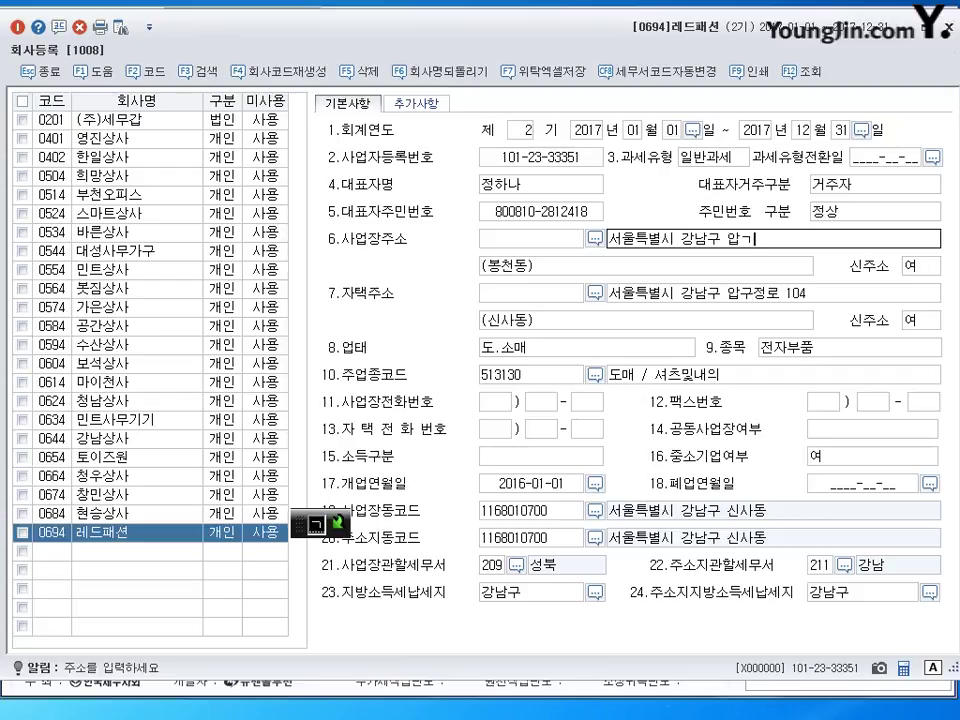
key("BackSpace")
type("구정로 104")
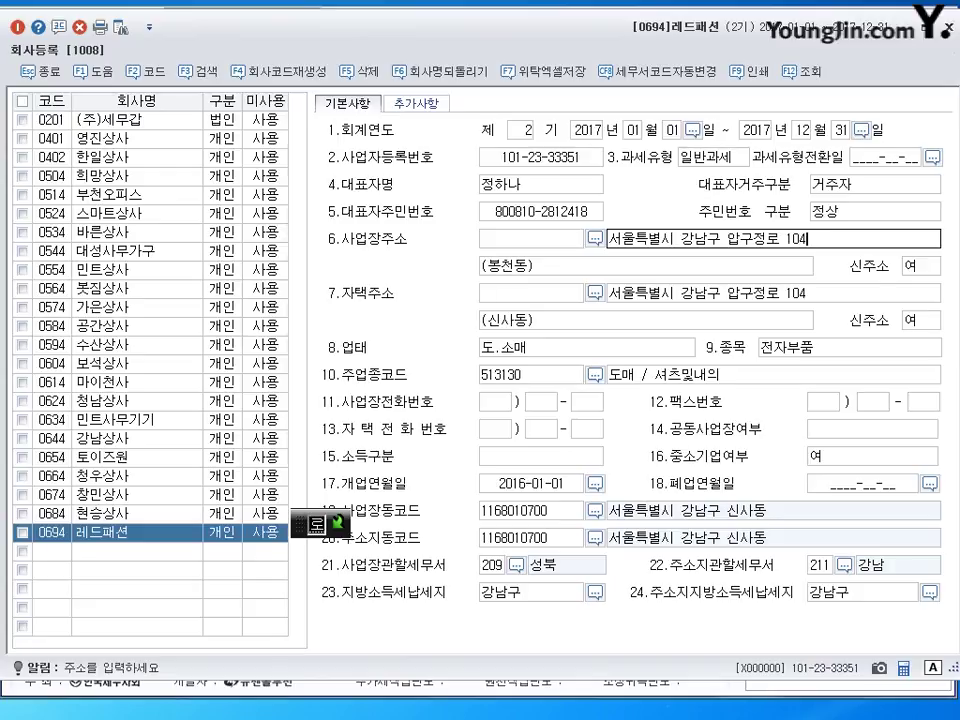
key("Return")
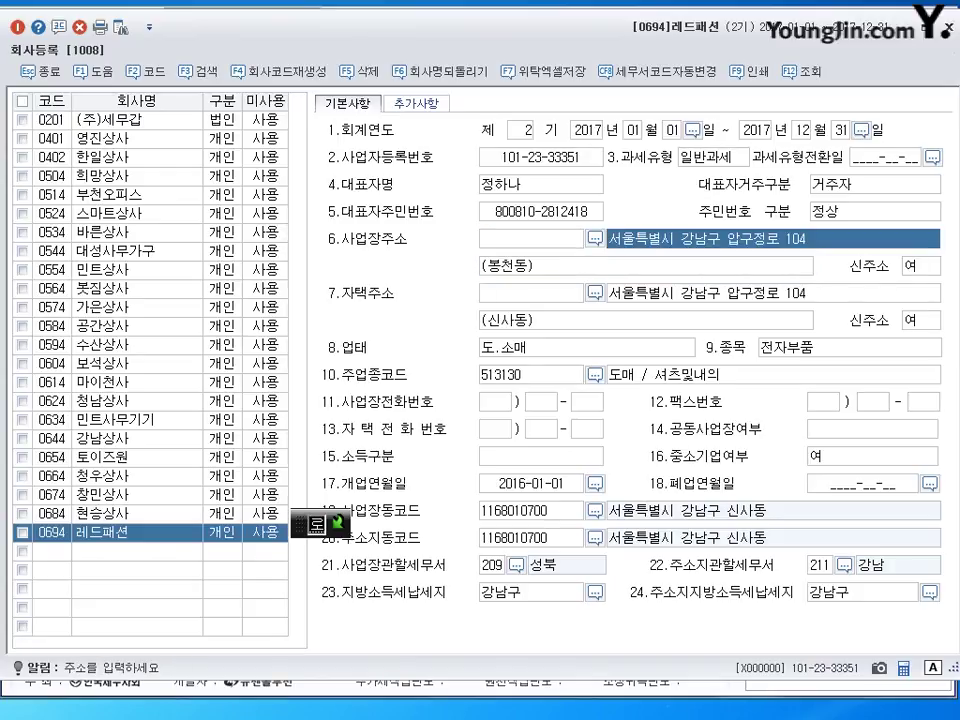
- Clear the detail line of 사업장주소 and keep its 신주소 option at 여
key("BackSpace")
key("Return")
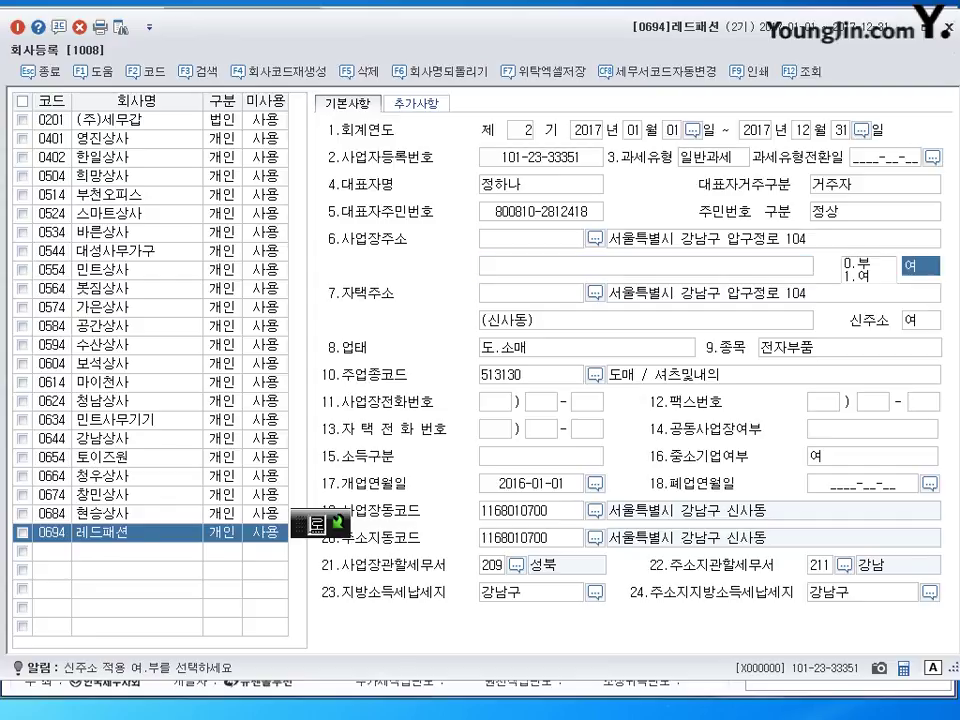
key("shift+Tab")
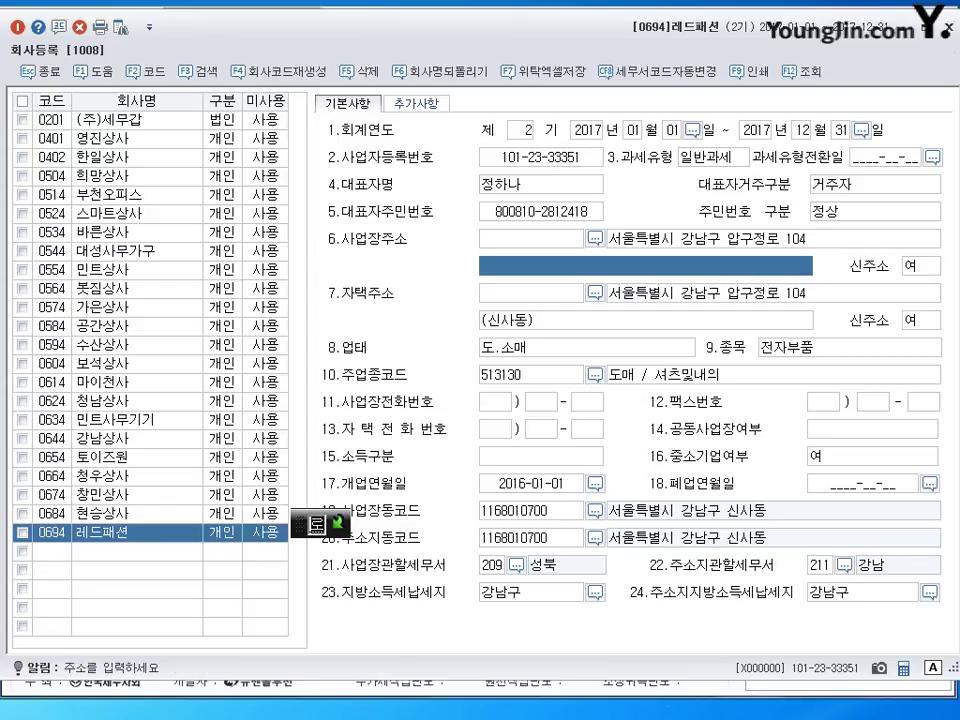
key("BackSpace")
key("Return")
key("shift+Tab")
key("Return")
key("Return")
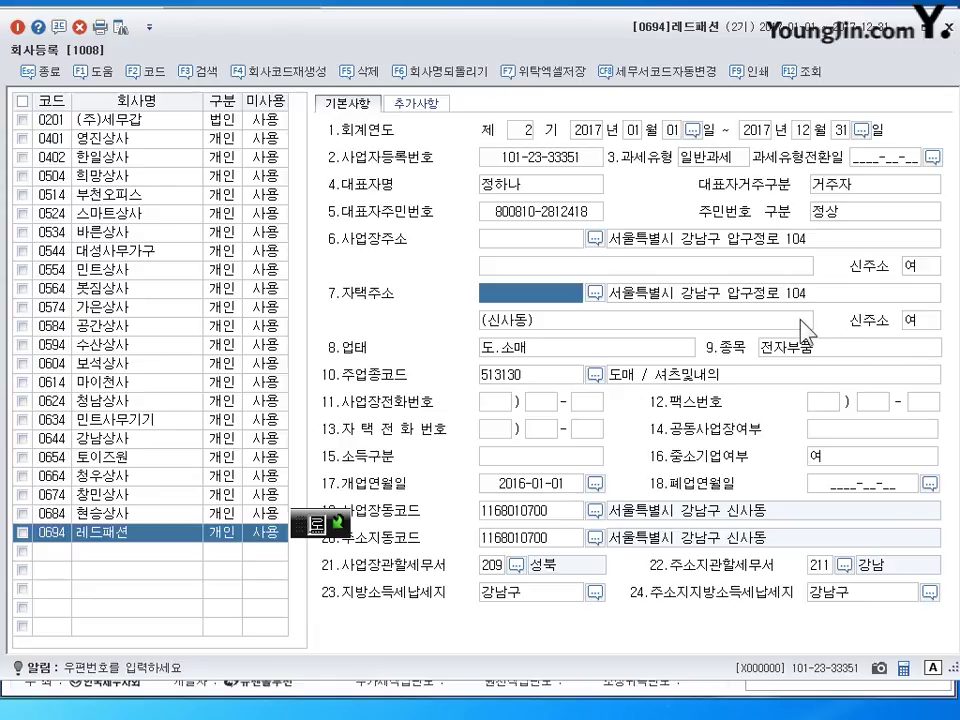
- Set the company's 종목 to 의류
left_click(813, 352)
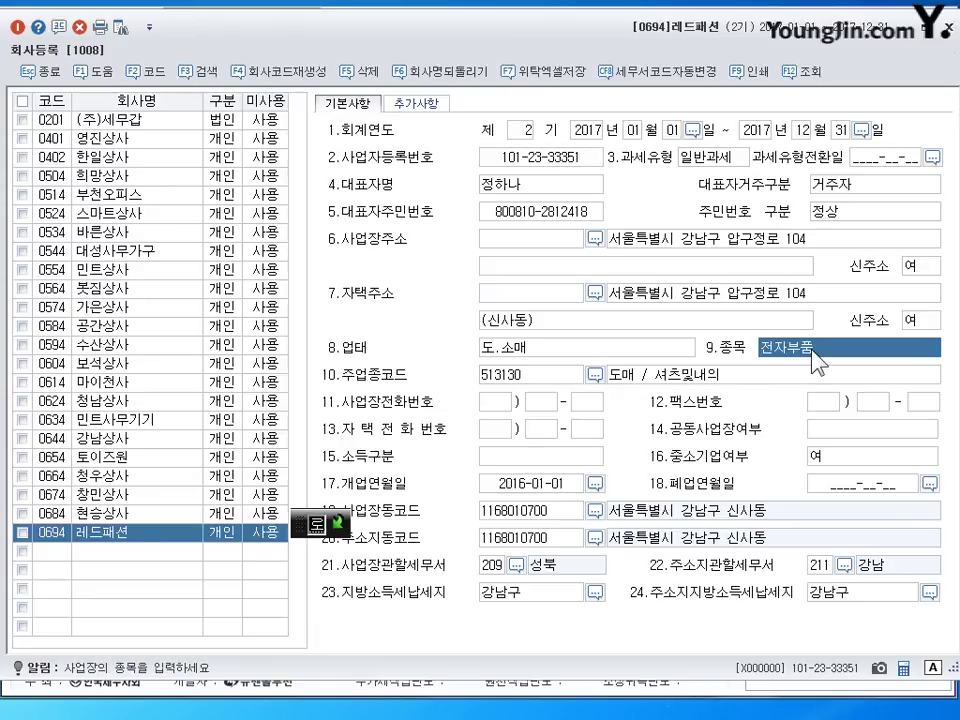
type("의류")
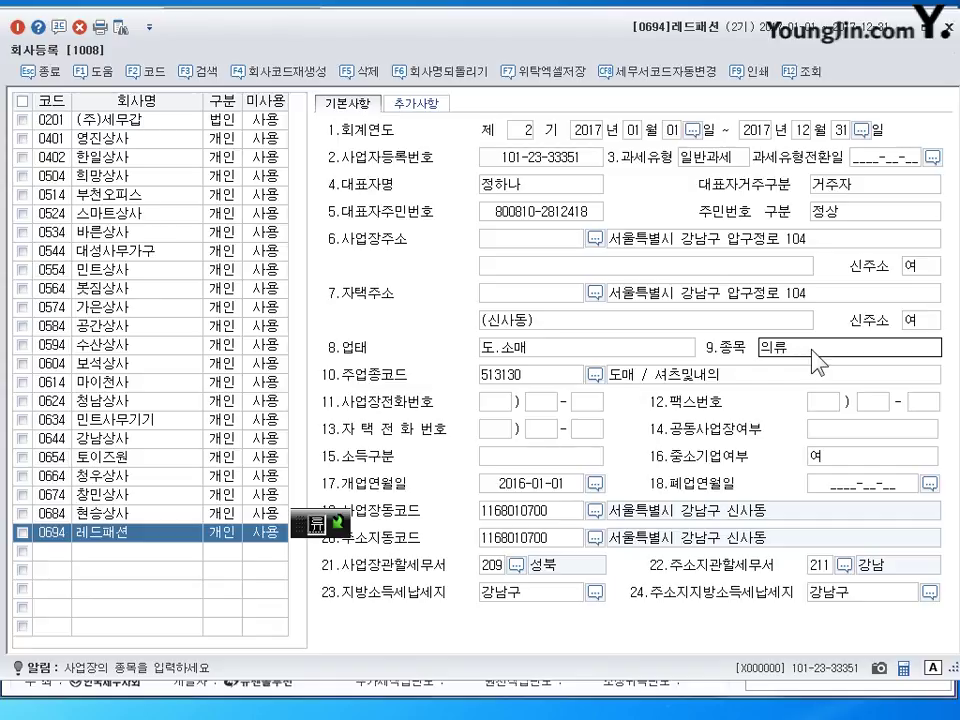
key("Return")
key("Return")
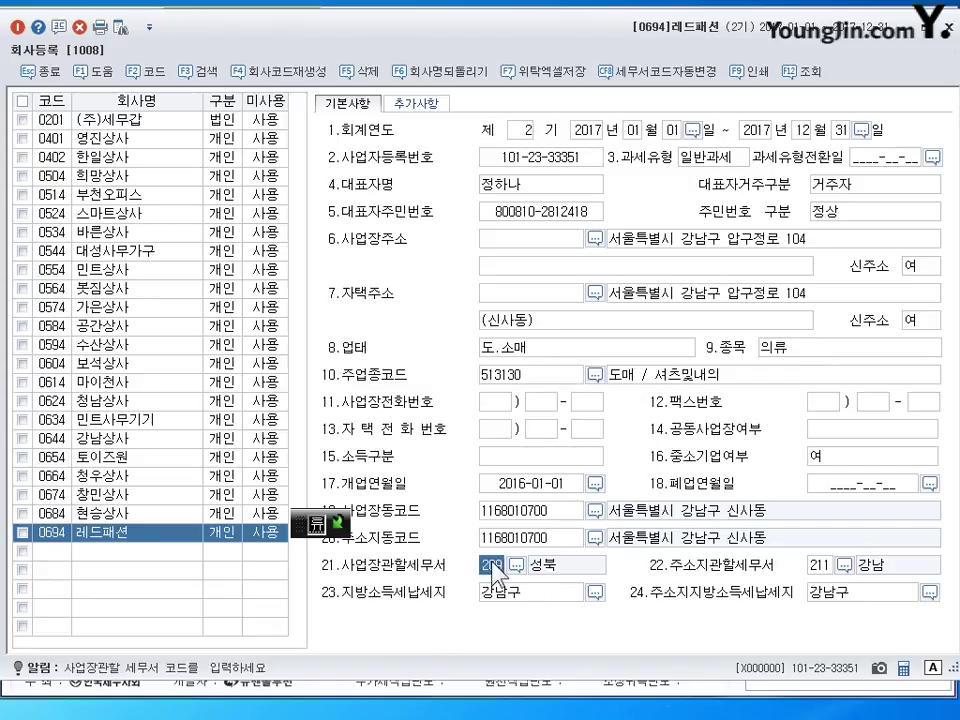
- Set 사업장관할세무서 to 강남 (code 211) through the tax office lookup and leave the company registration
key("F2")
type("가")
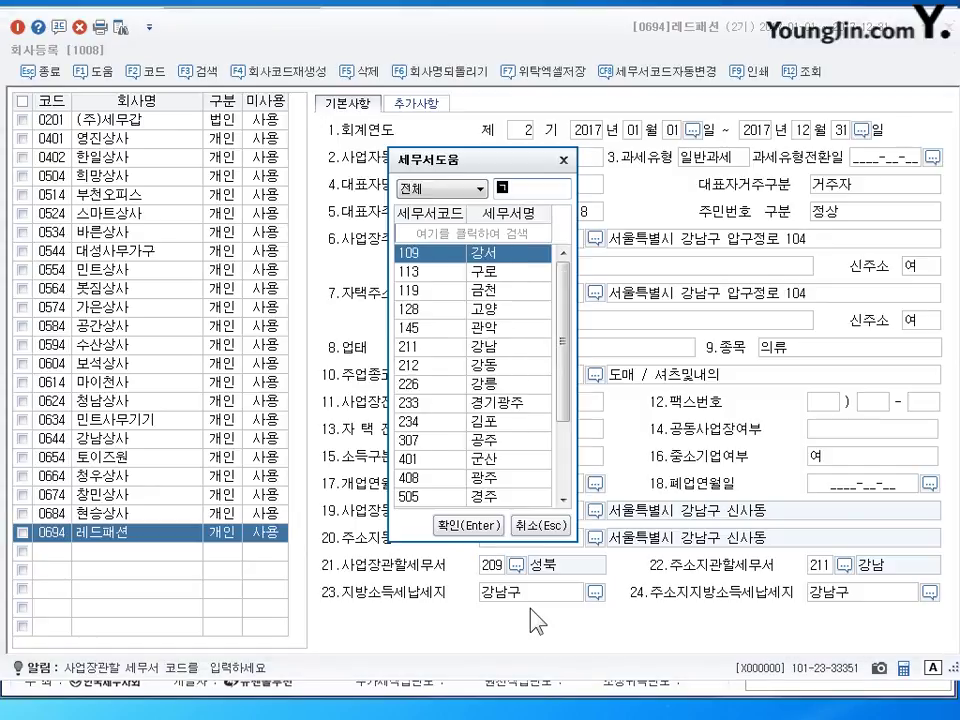
type("강남")
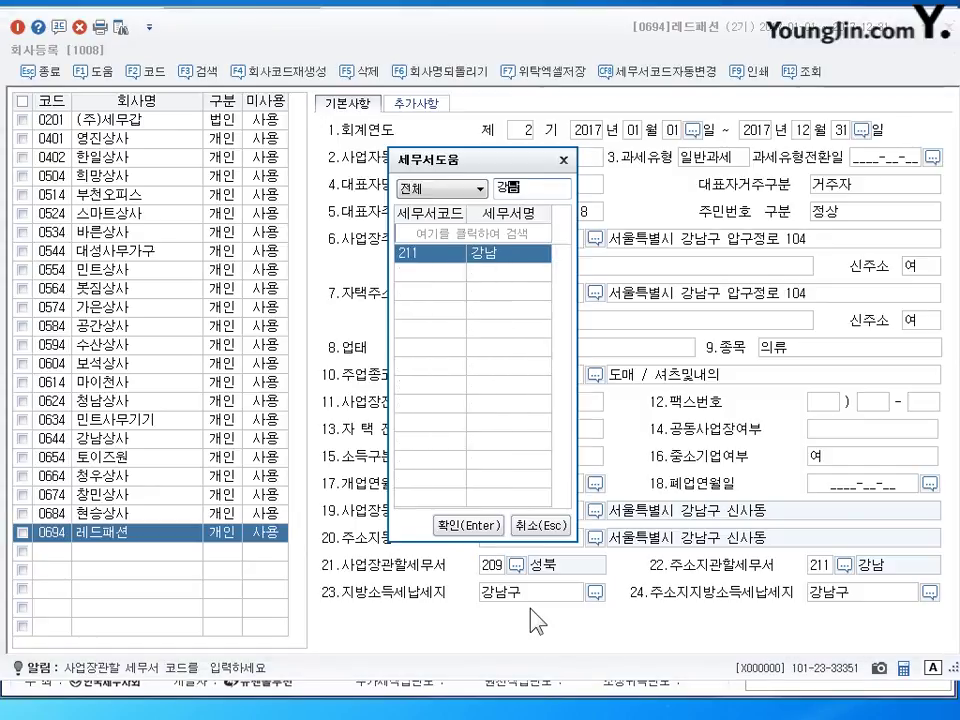
key("Return")
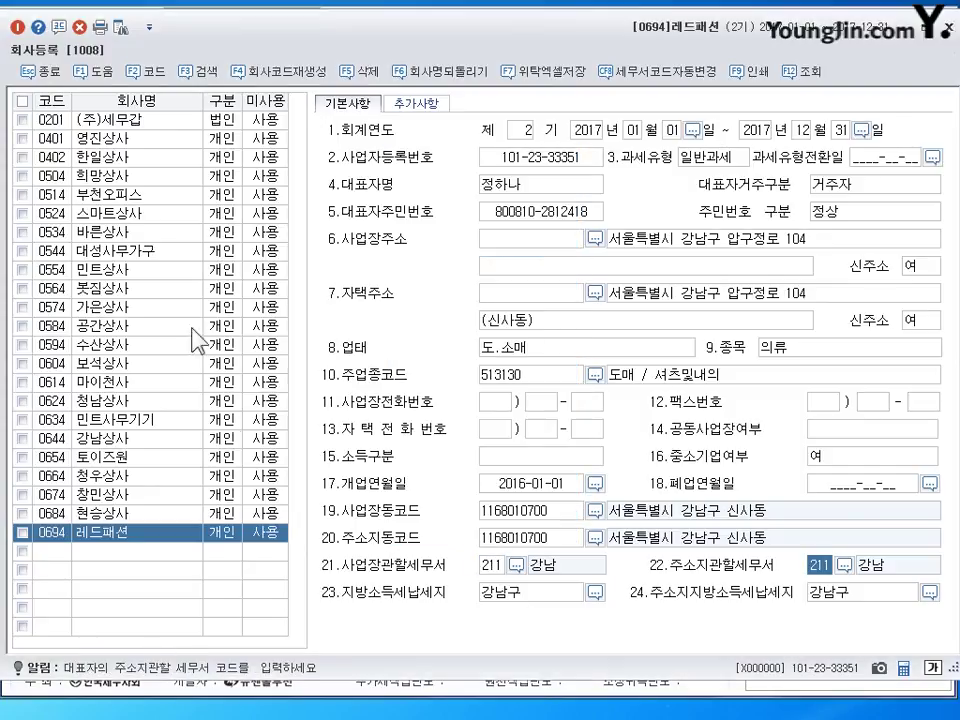
left_click(484, 565)
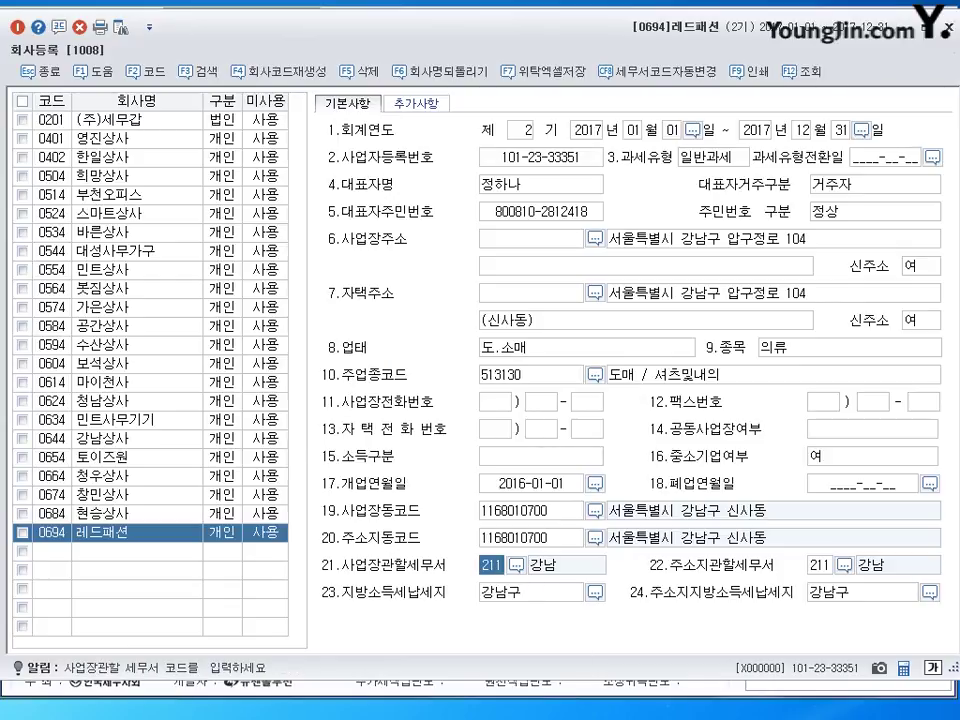
key("Escape")
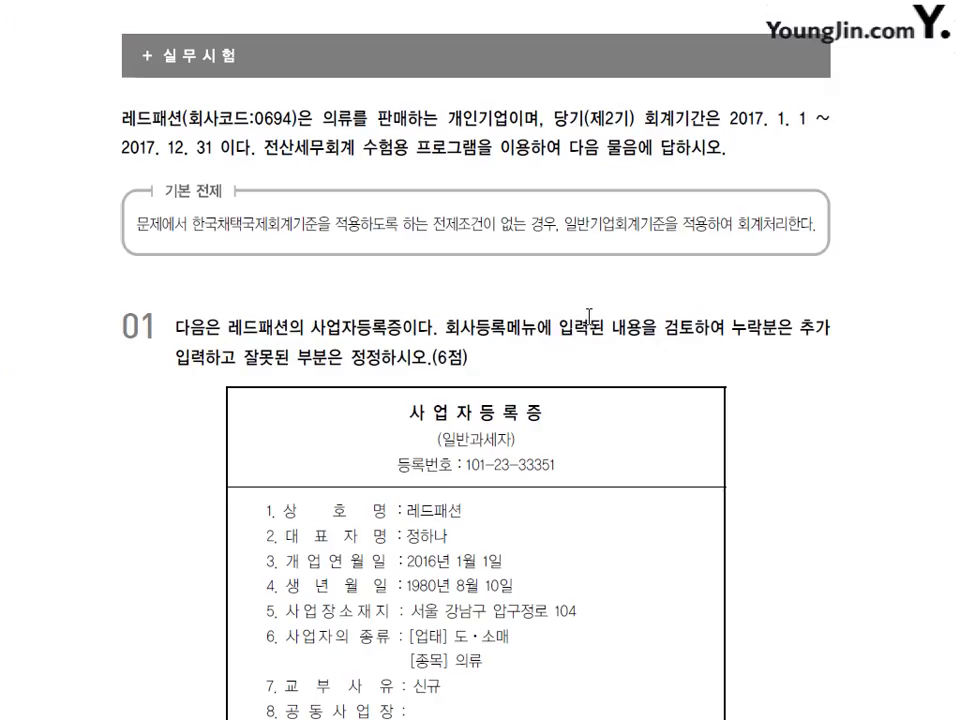
- Read question 02's income statement and check 상품매출 and the 상품매출원가 breakdown against it in 전기분손익계산서
scroll(470, 340, "down", 10)
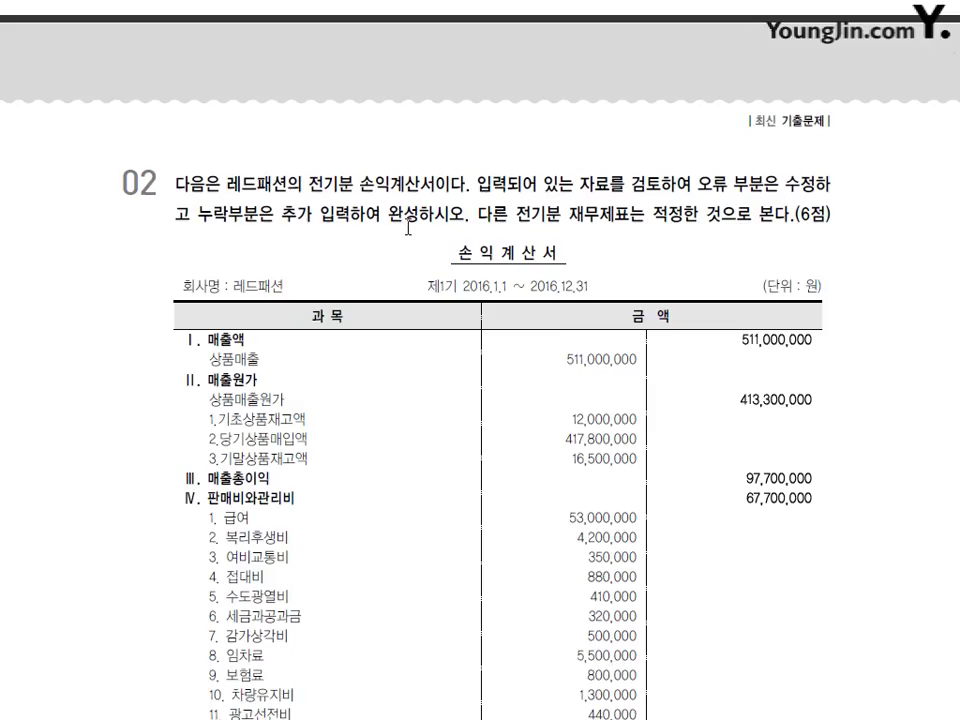
scroll(410, 230, "down", 2)
scroll(418, 240, "down", 1)
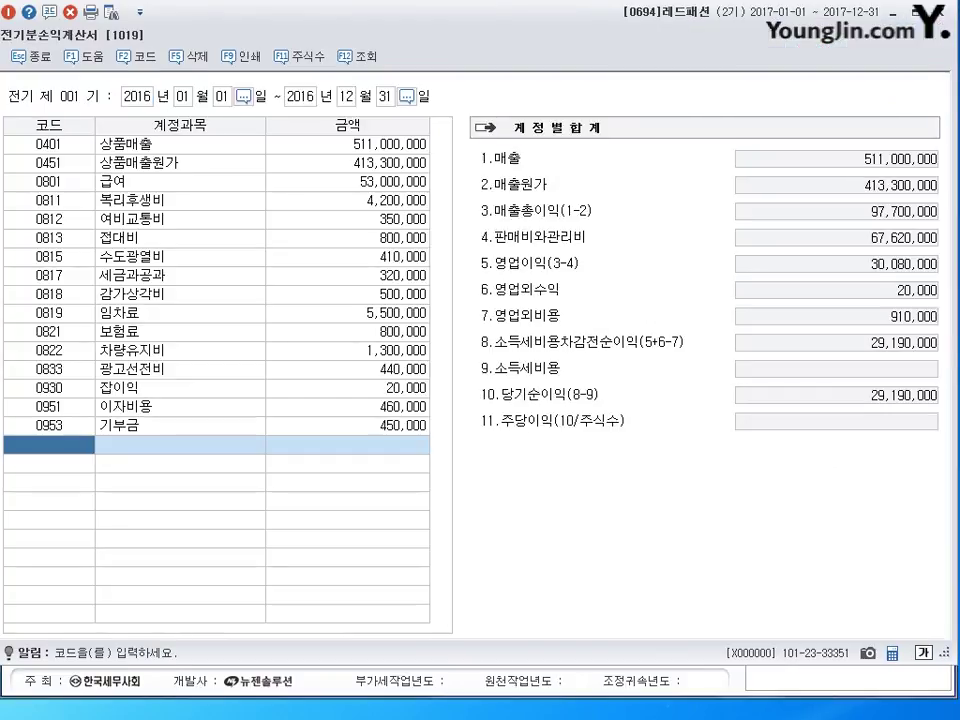
left_click(377, 157)
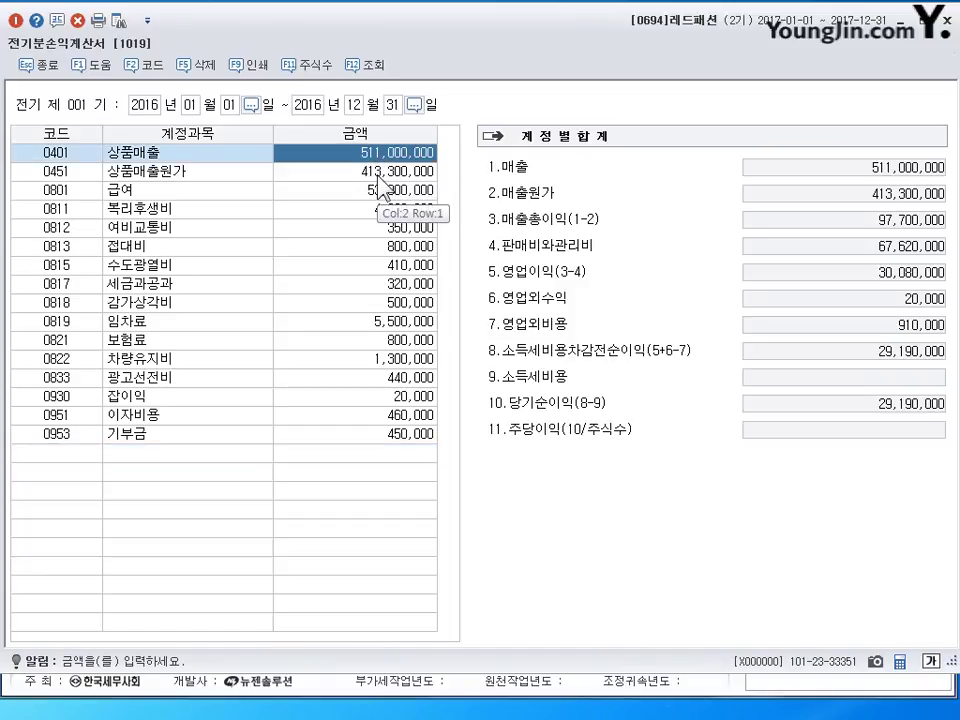
left_click(379, 176)
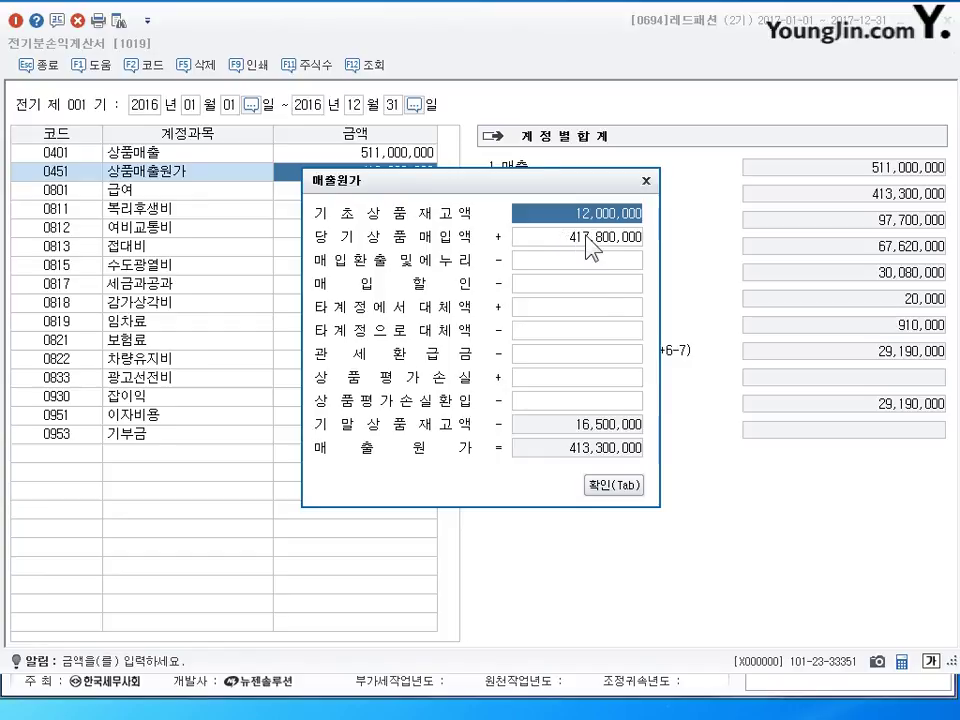
left_click(590, 238)
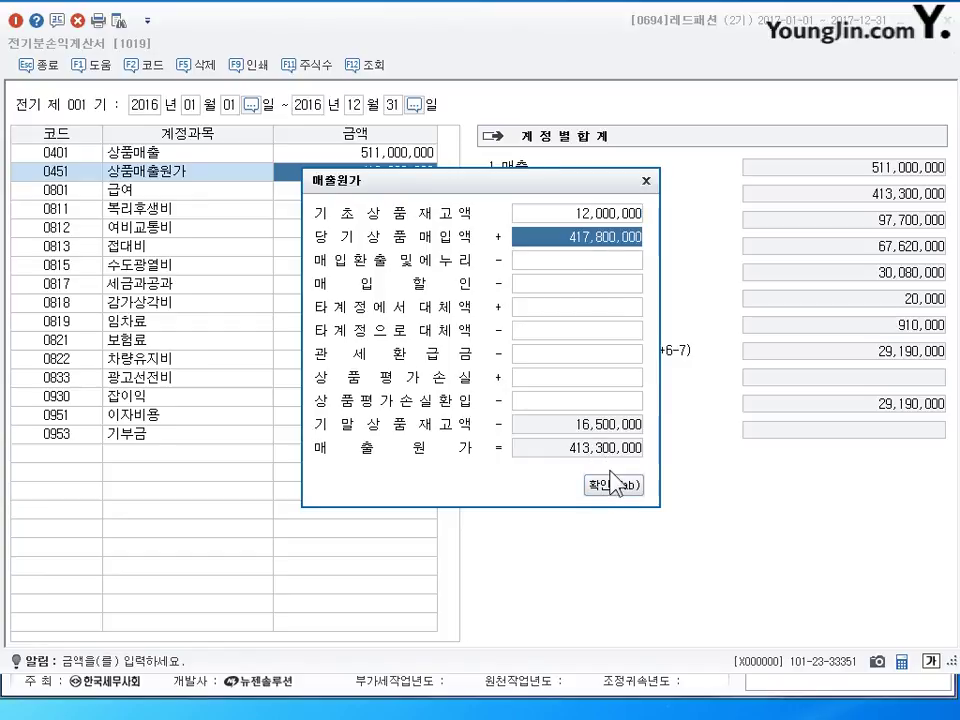
left_click(611, 487)
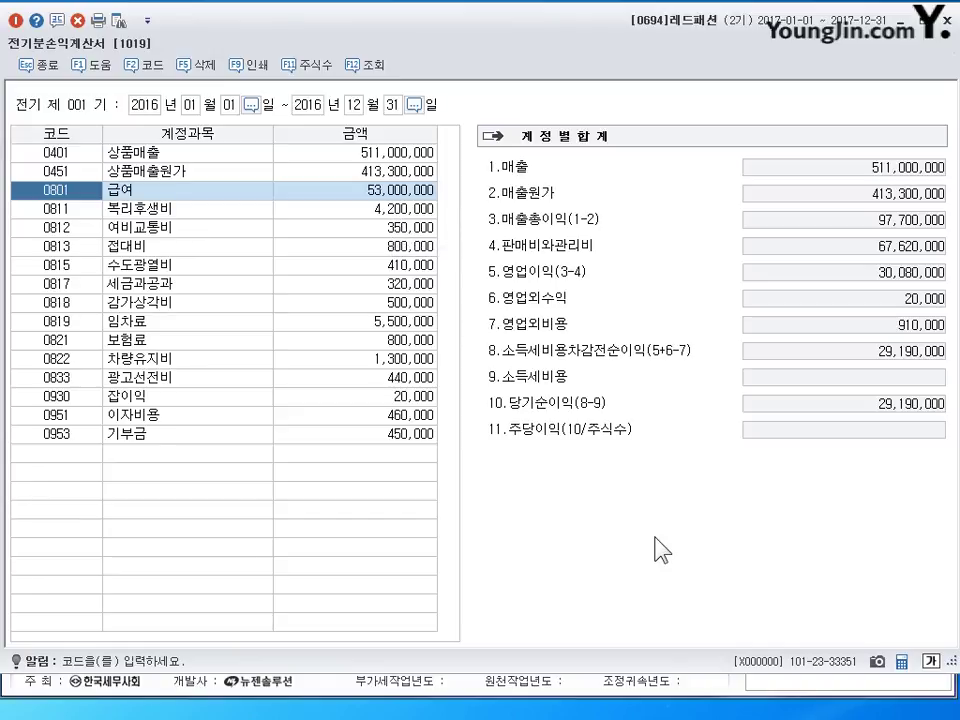
- Set the amount of 접대비 (0813) to 880,000 in 전기분손익계산서
key("Down")
key("Return")
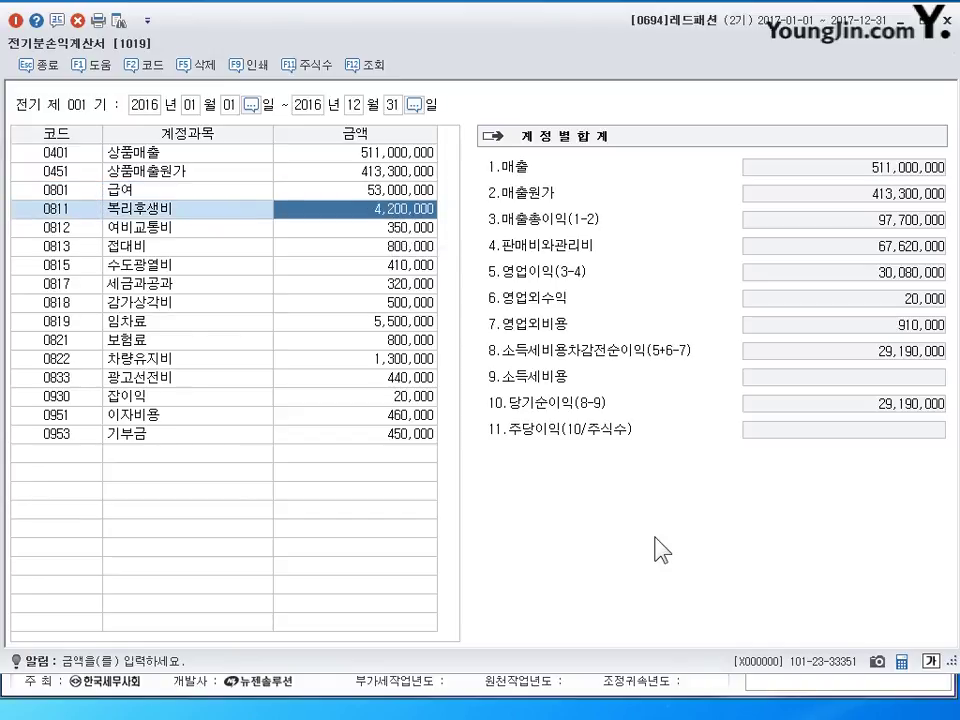
key("Down")
key("Down")
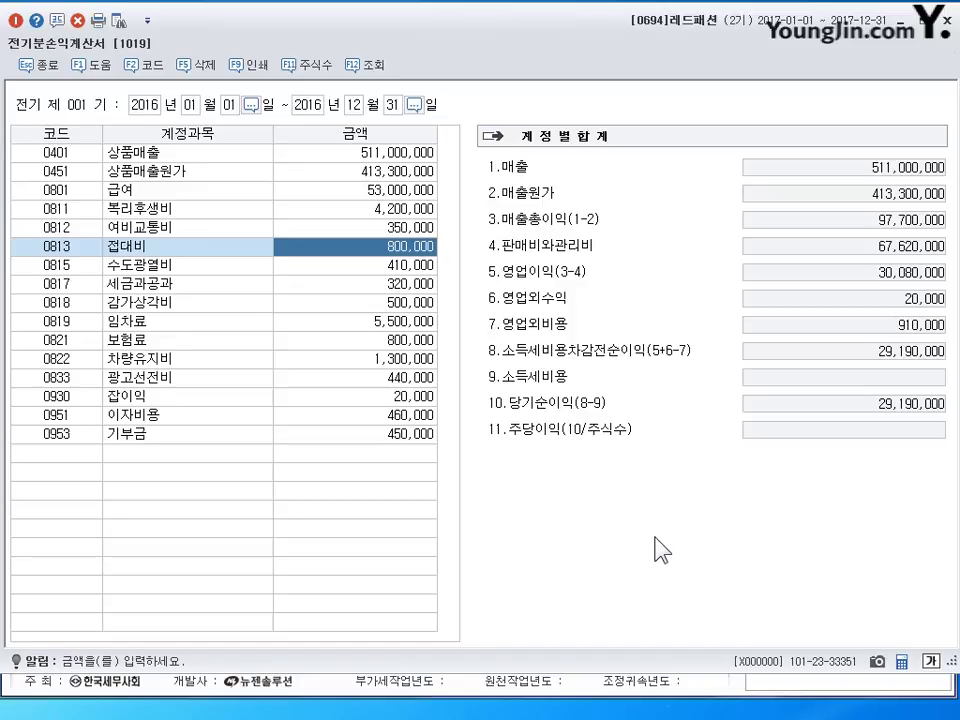
type("880000")
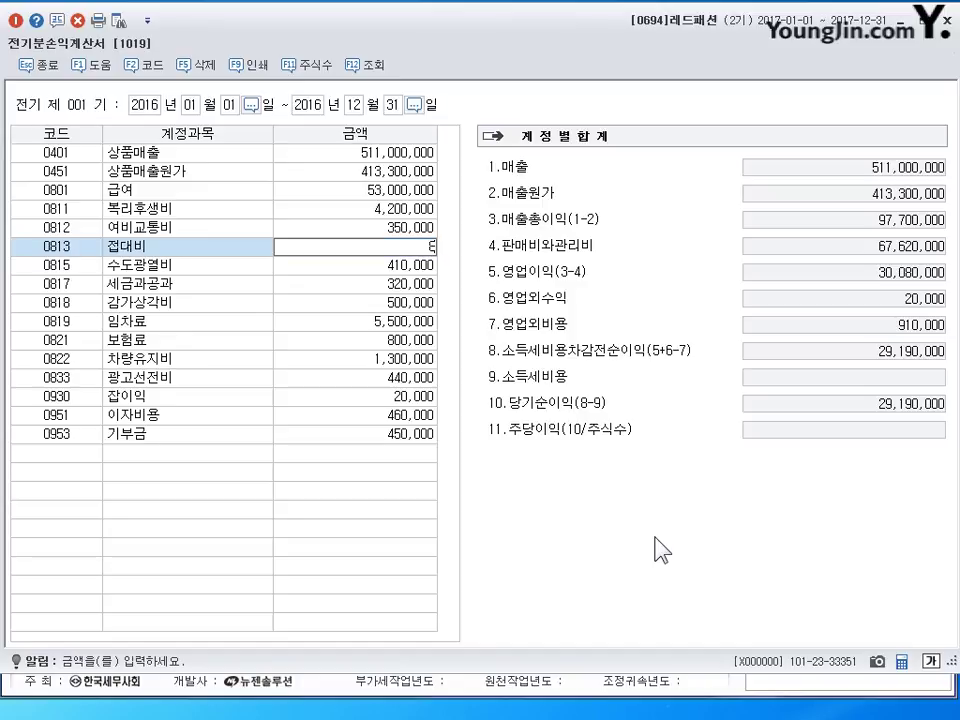
key("Return")
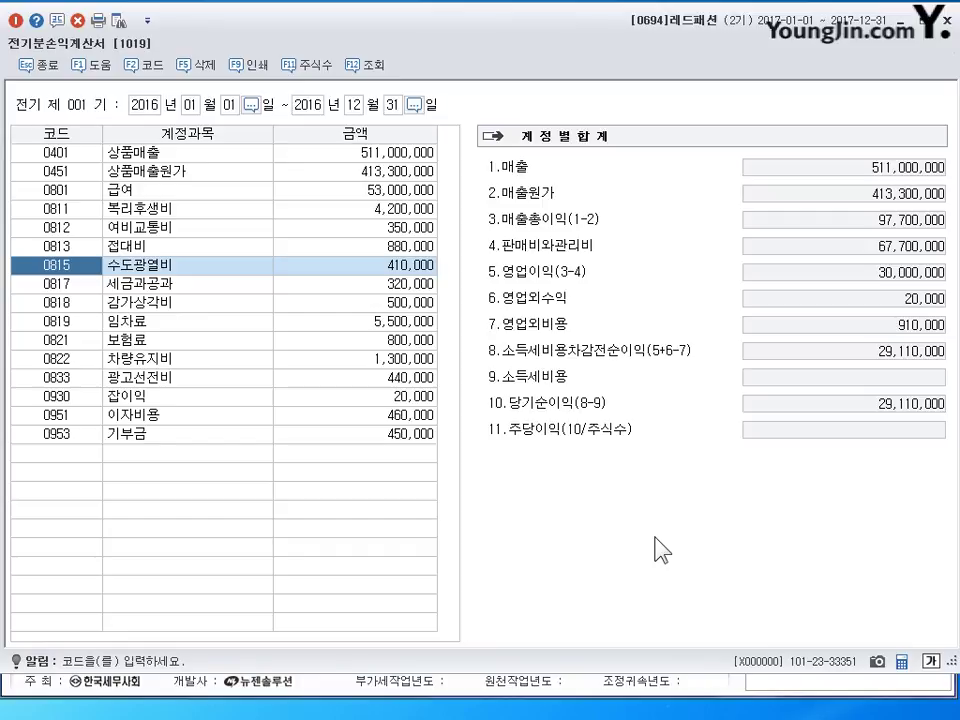
- Check the amounts from 수도광열비 down to 이자비용 against question 02's income statement, looking for wrong or missing accounts
key("Return")
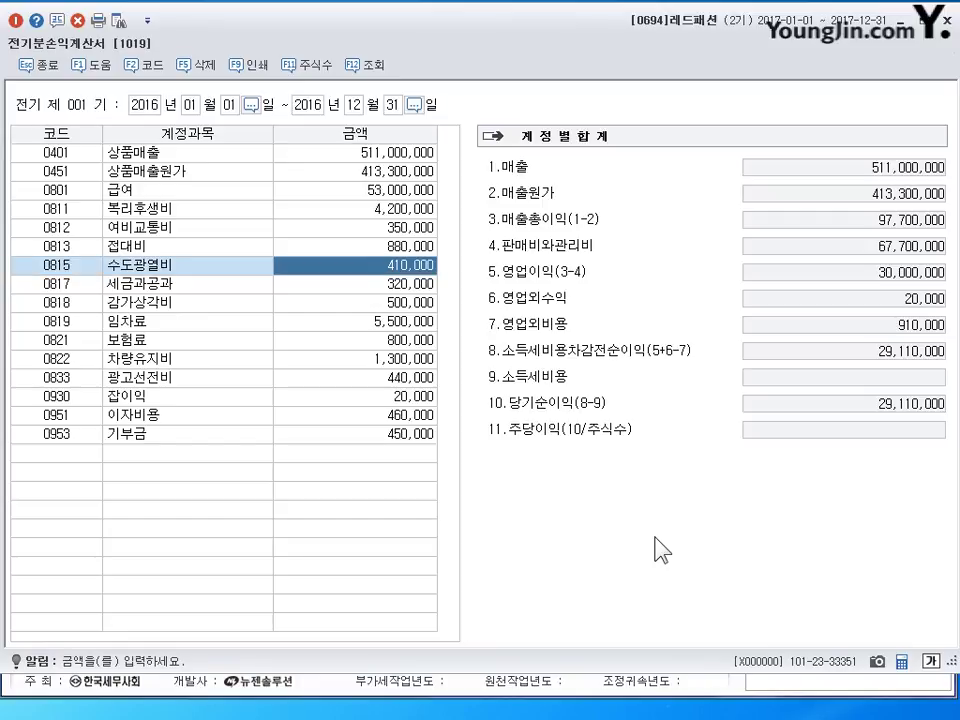
key("Down")
key("Down")
key("Down")
key("Down")
key("Down")
key("Down")
key("Down")
key("Down")
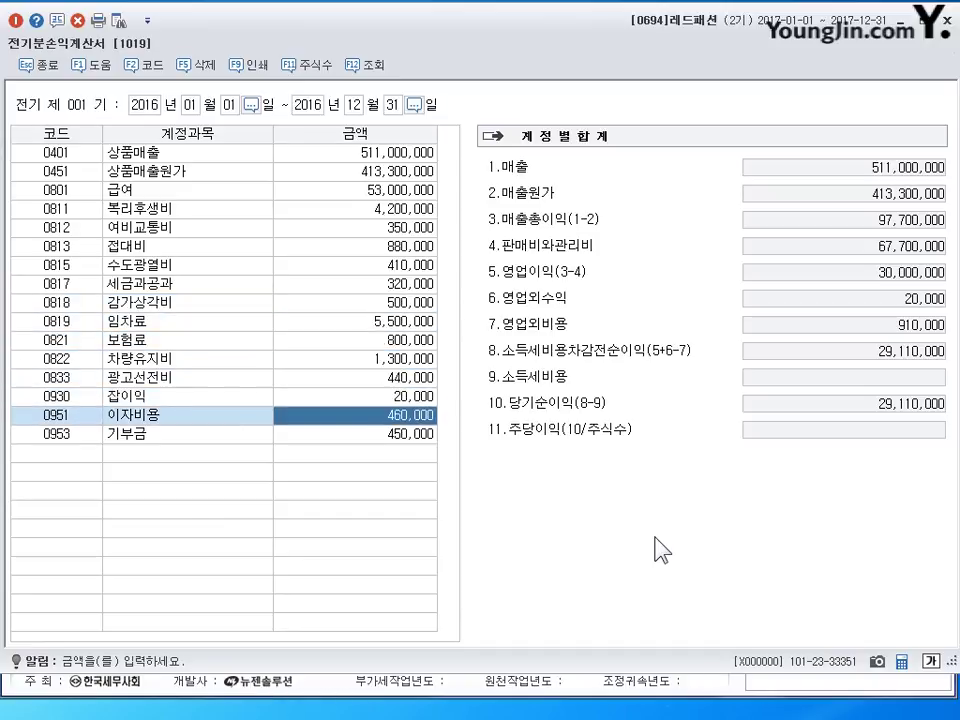
key("Up")
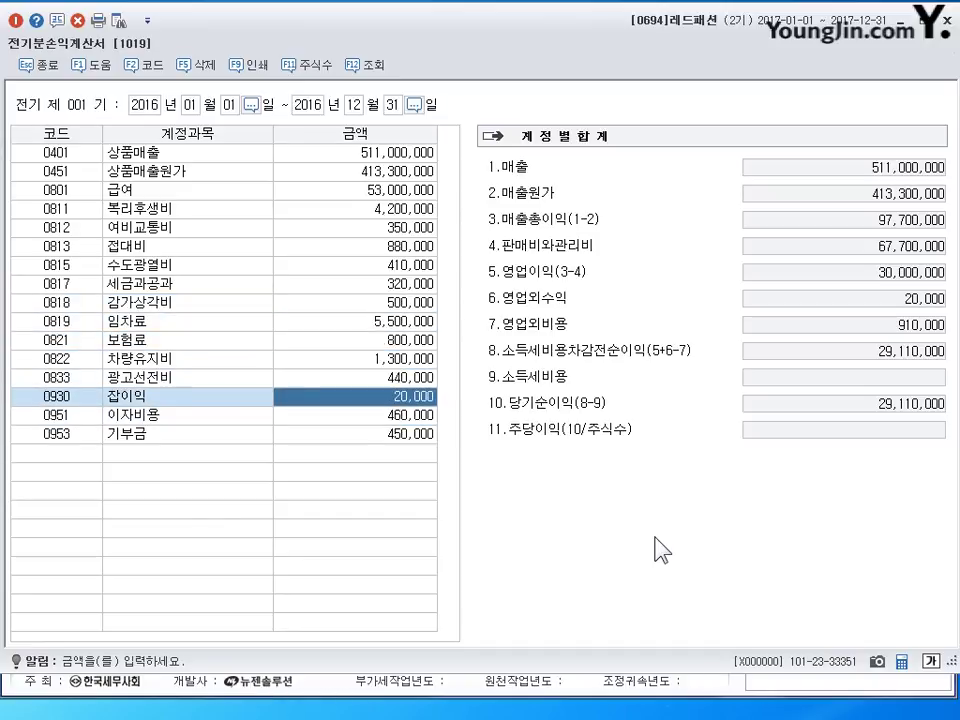
key("Up")
key("Down")
key("Up")
key("Down")
- Add the missing account 이자수익 (code 0901) with an amount of 280,000 in the first empty row
key("Down")
key("Down")
key("Down")
type("0901")
key("Return")
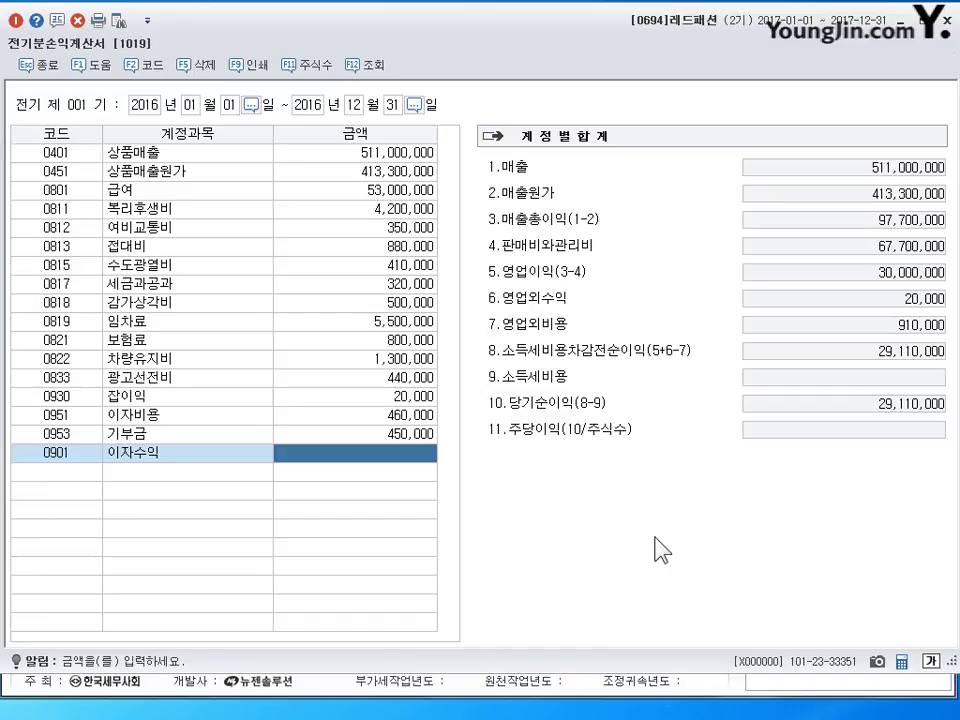
type("2800000")
key("Return")
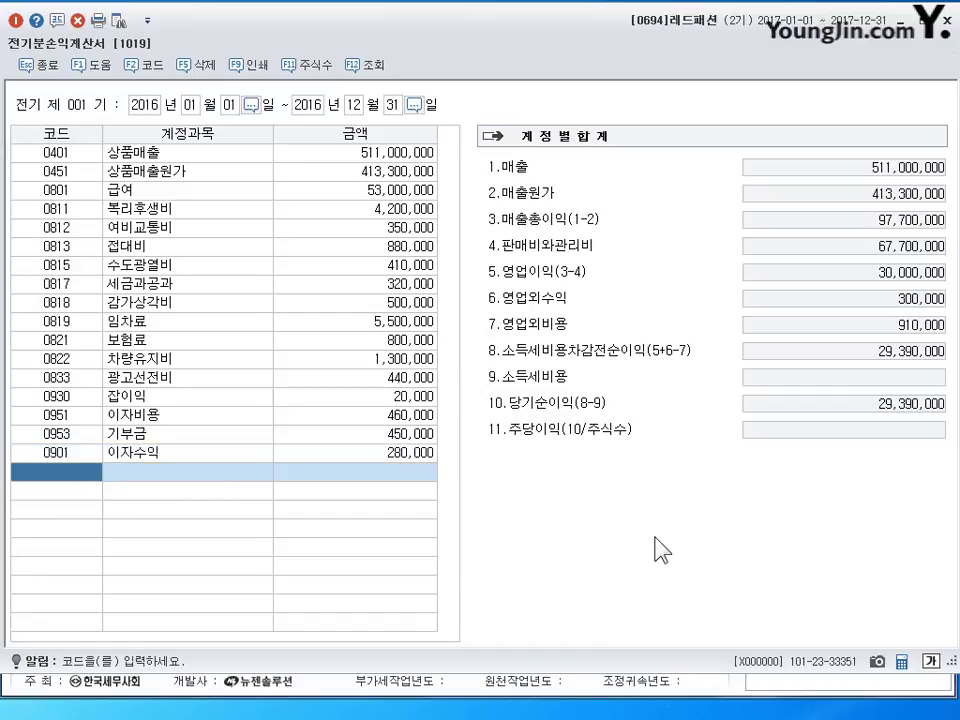
- Set the amount of 기부금 (0953) to 540,000 and close 전기분손익계산서
key("Left")
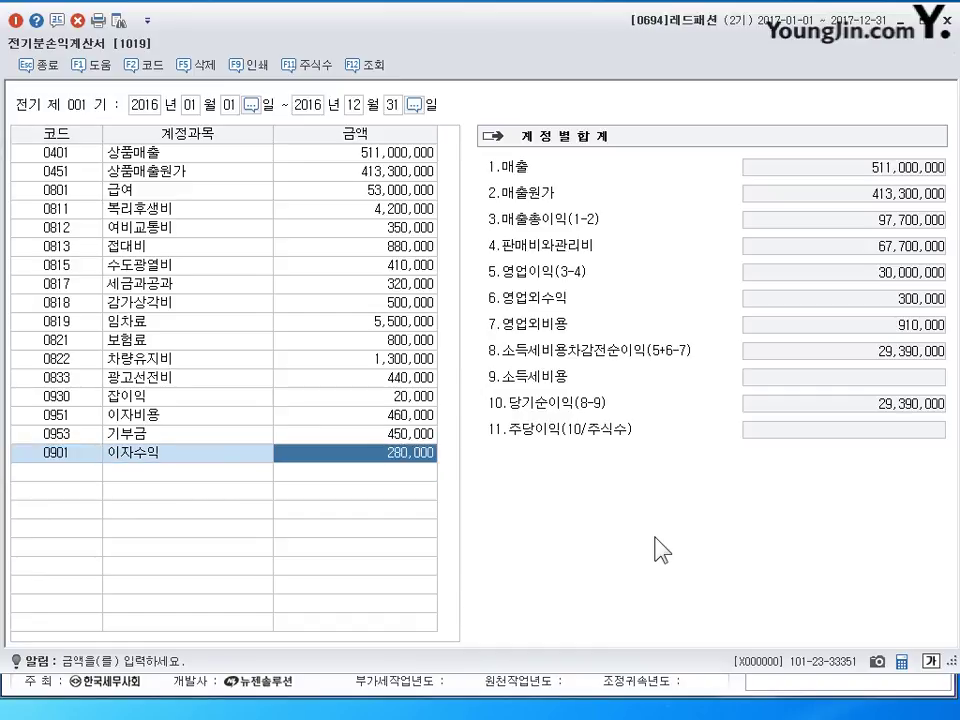
key("Up")
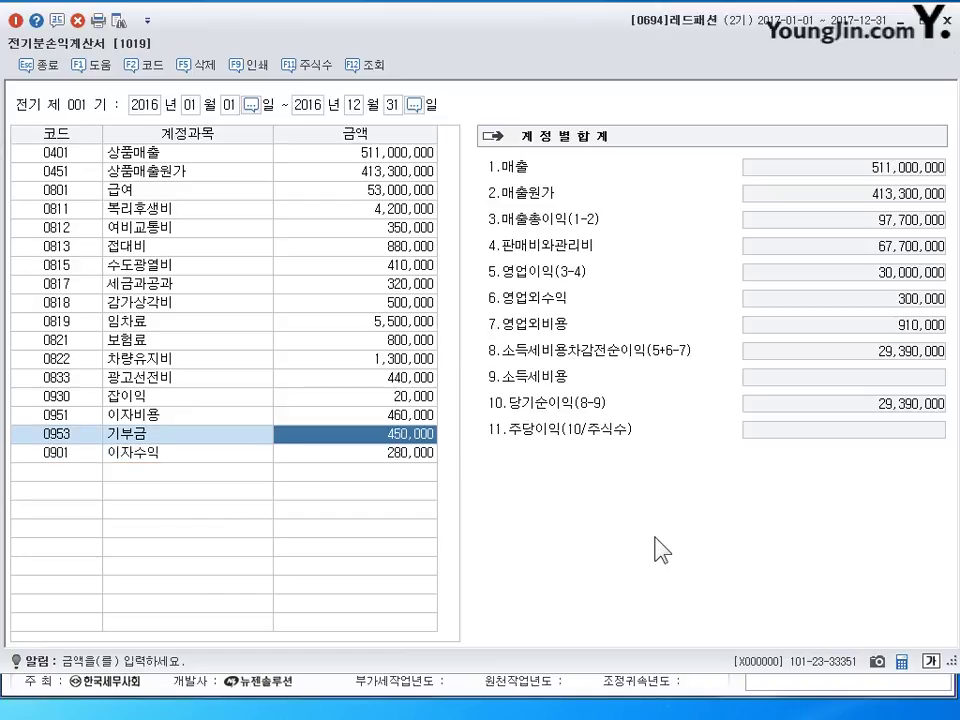
type("540000")
key("Return")
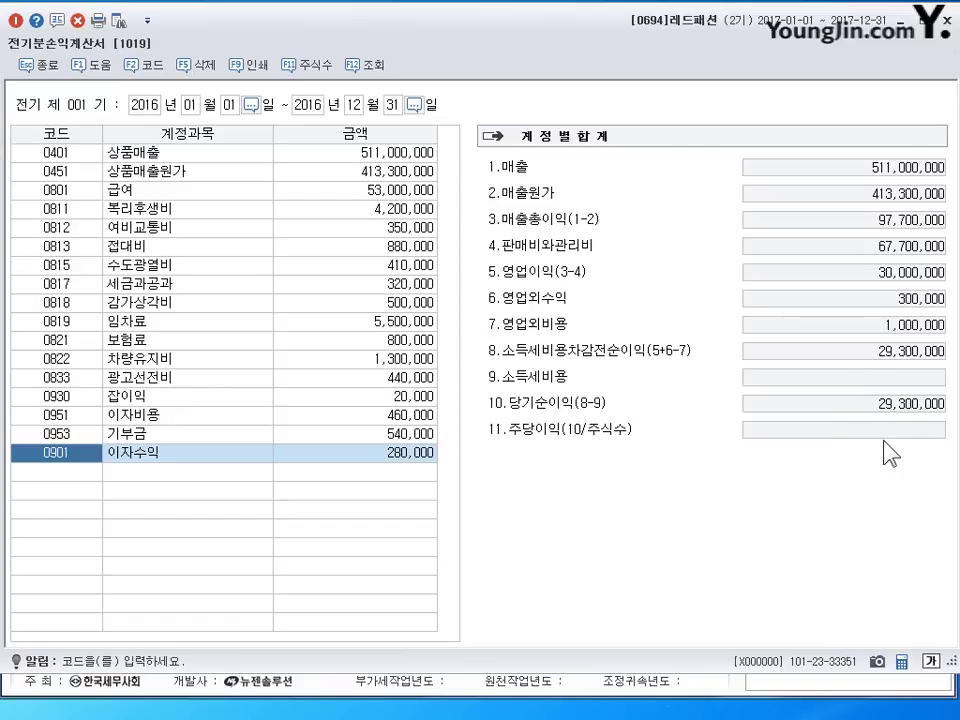
left_click(943, 20)
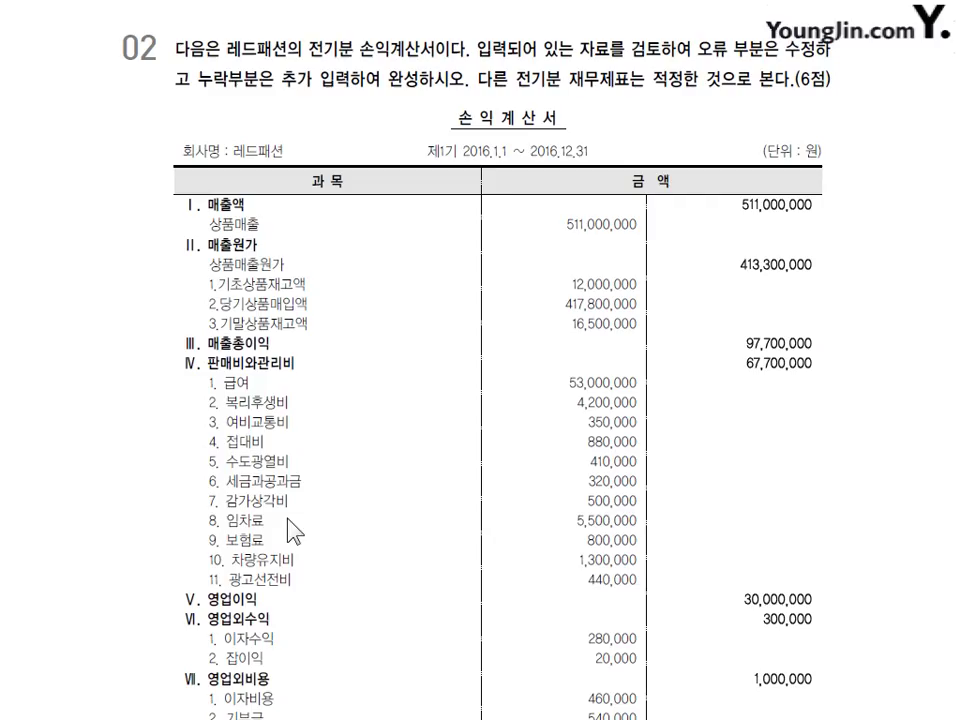
- In 계정과목및적요등록, add 현금적요 no. 4, 택배비 지급, to the 판매관리비 account 운반비 (0824) and leave the screen
scroll(470, 466, "down", 5)
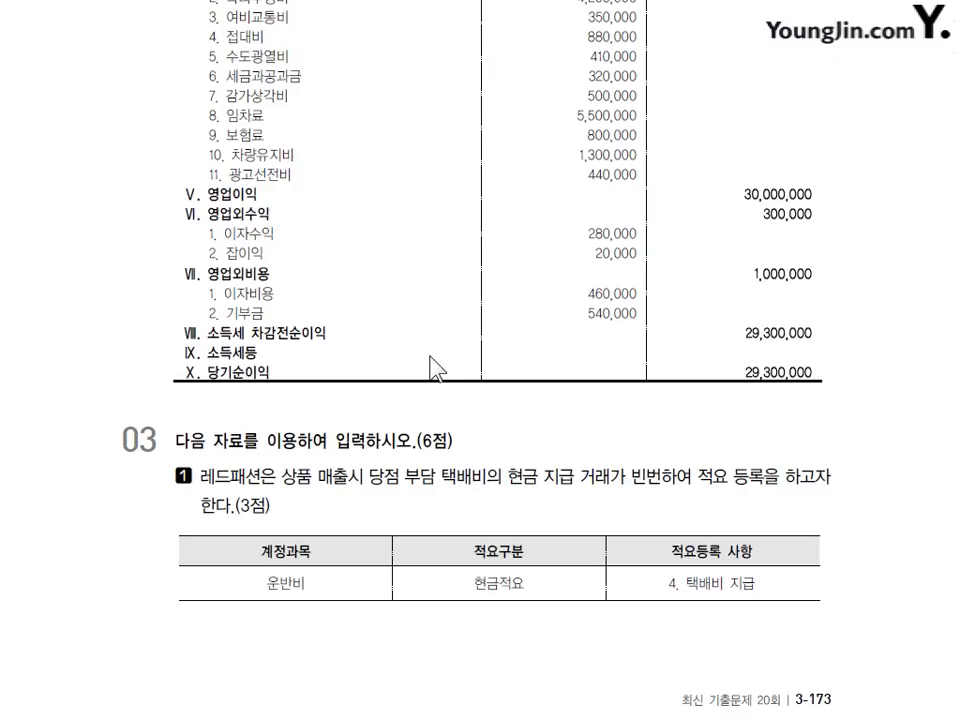
scroll(437, 370, "up", 1)
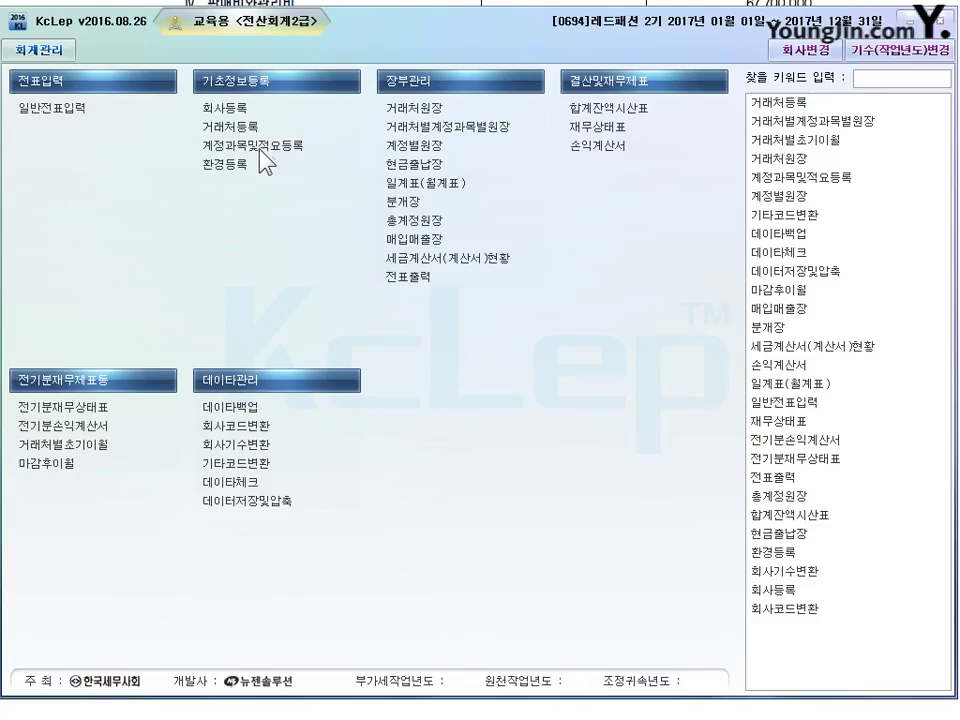
left_click(261, 152)
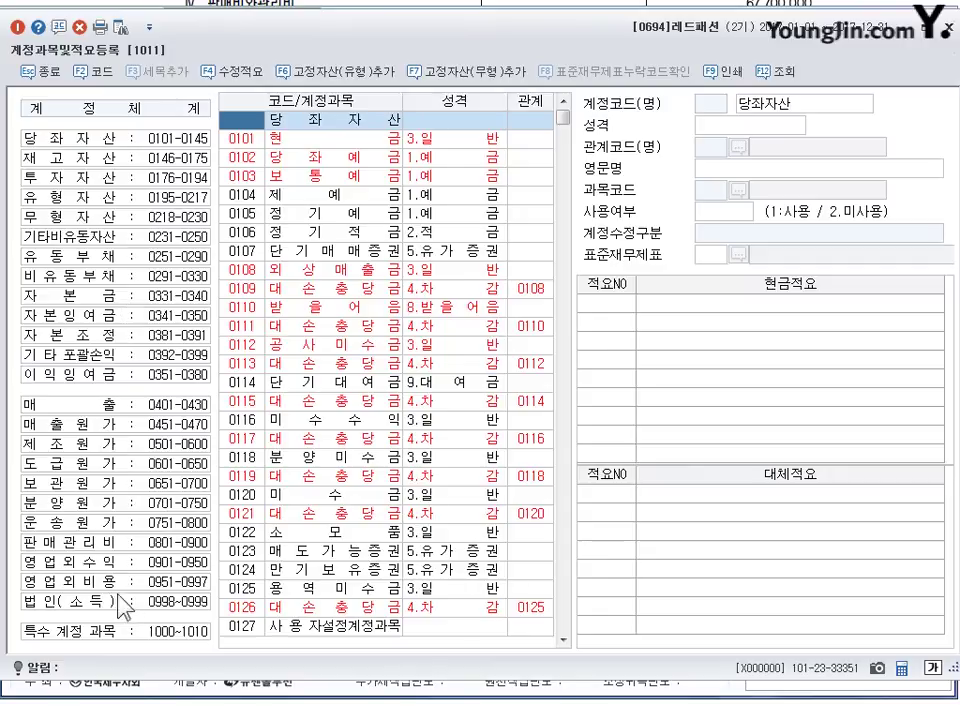
left_click(97, 543)
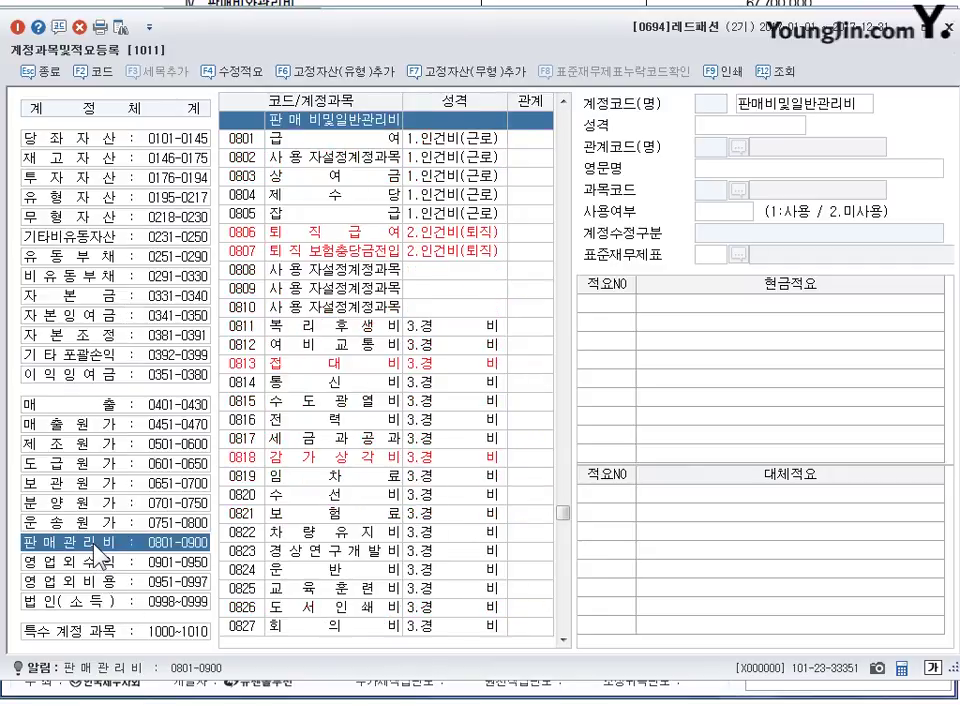
left_click(265, 569)
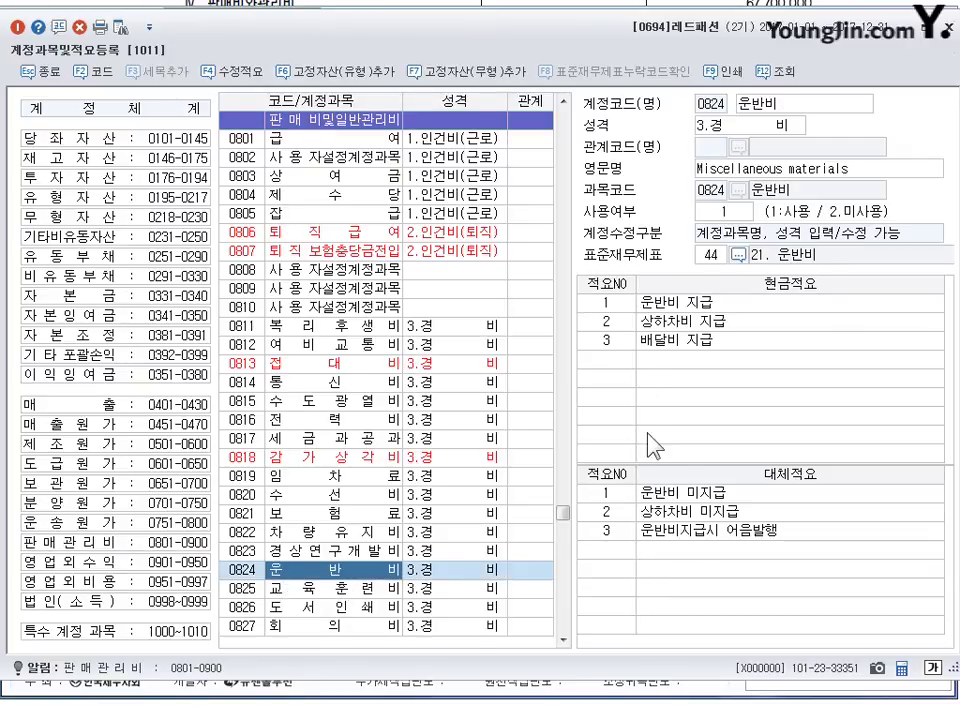
left_click(700, 358)
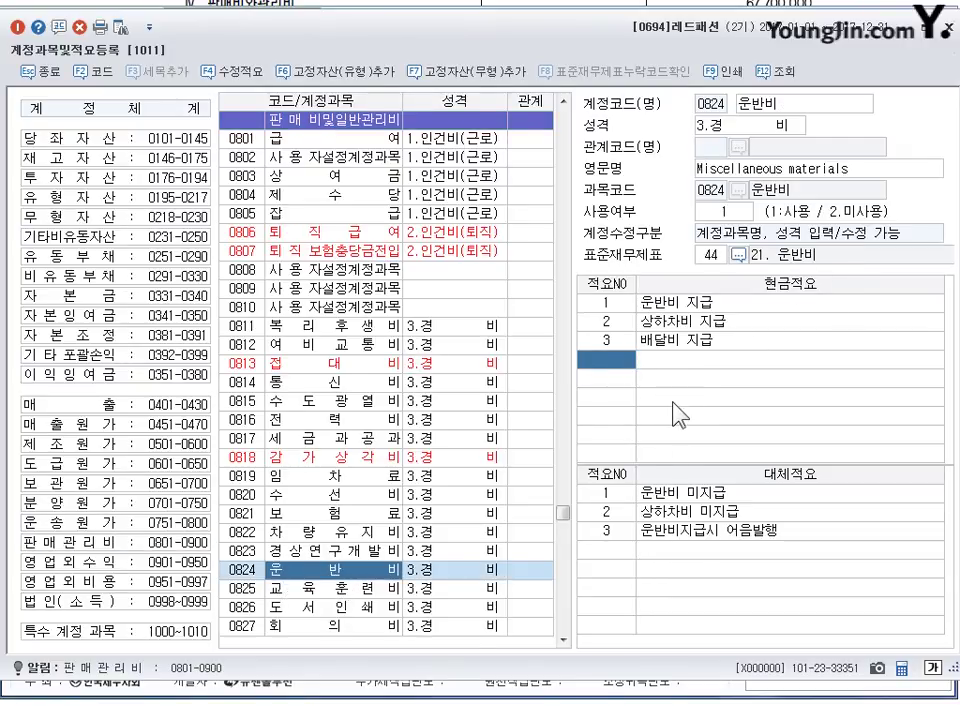
type("4")
key("Return")
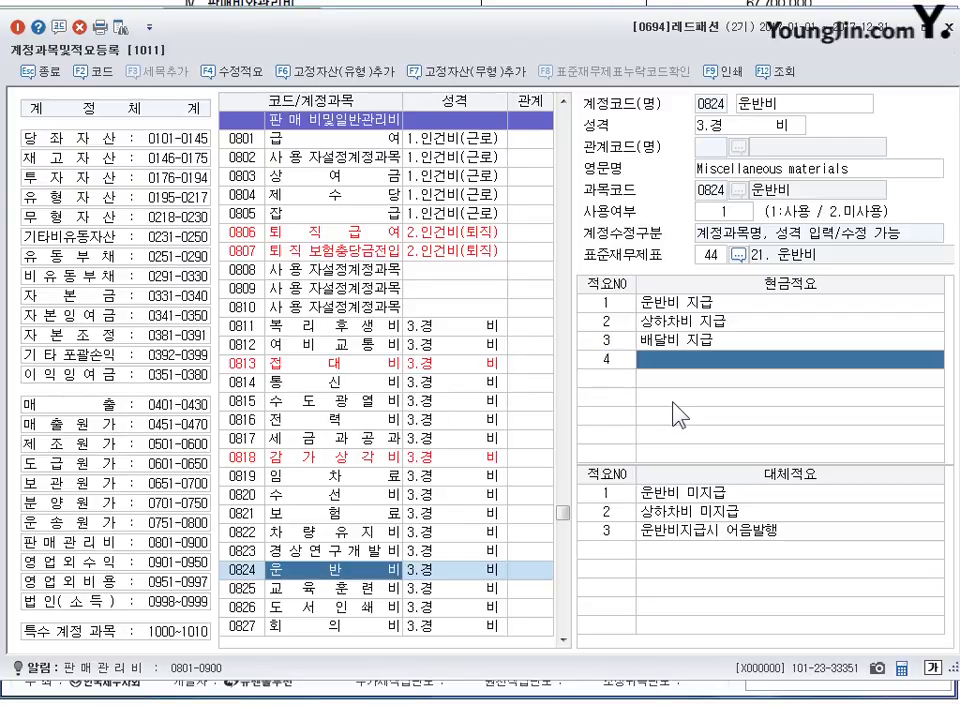
type("택배")
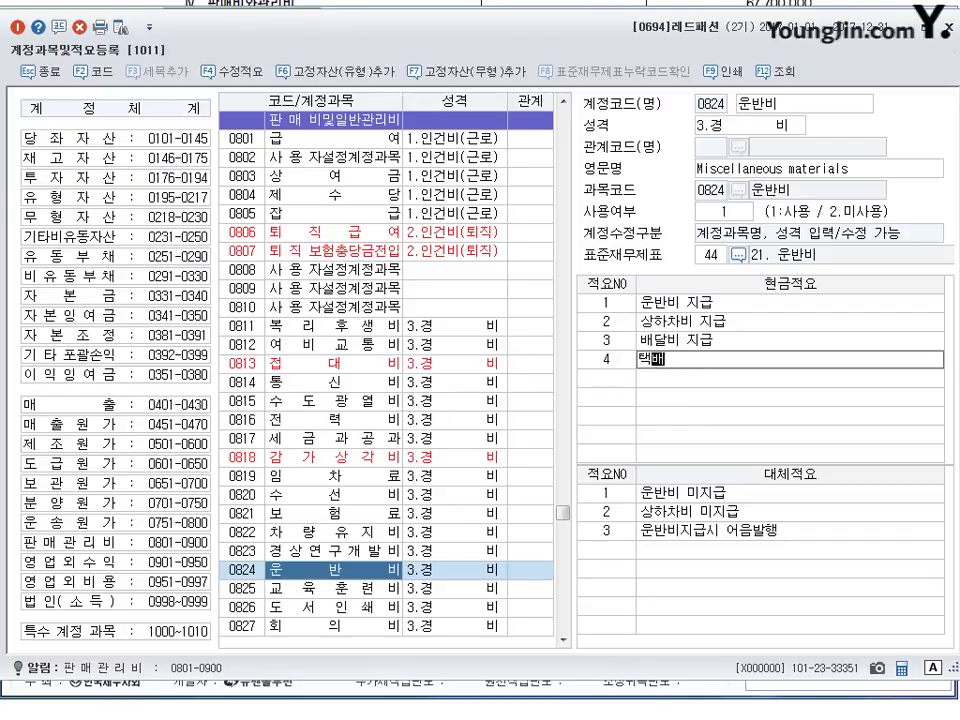
type("비 지급")
key("Return")
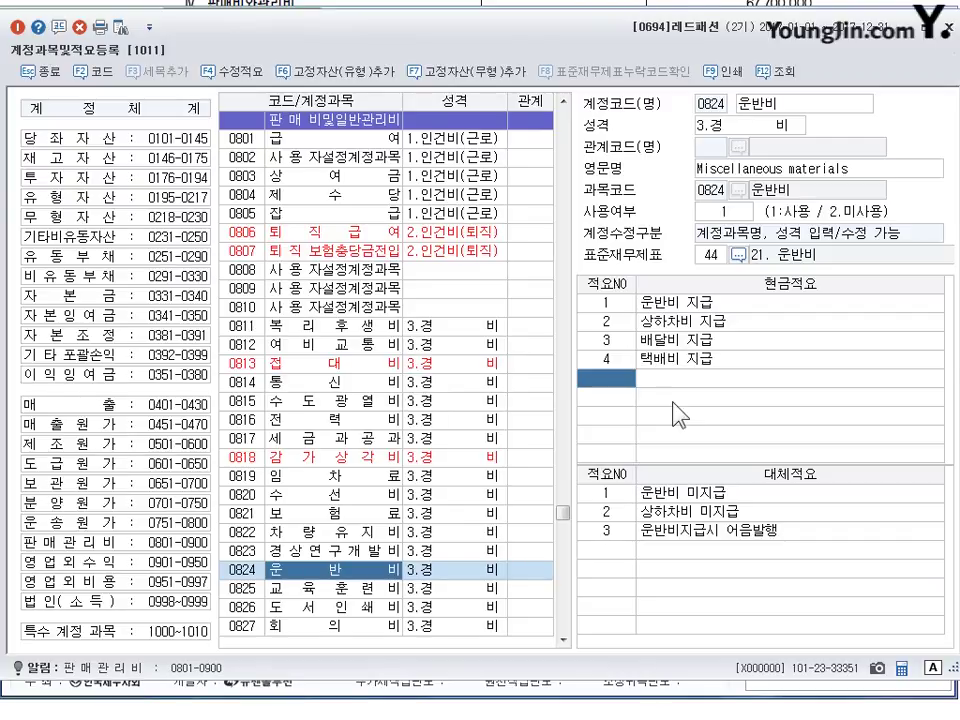
left_click(652, 358)
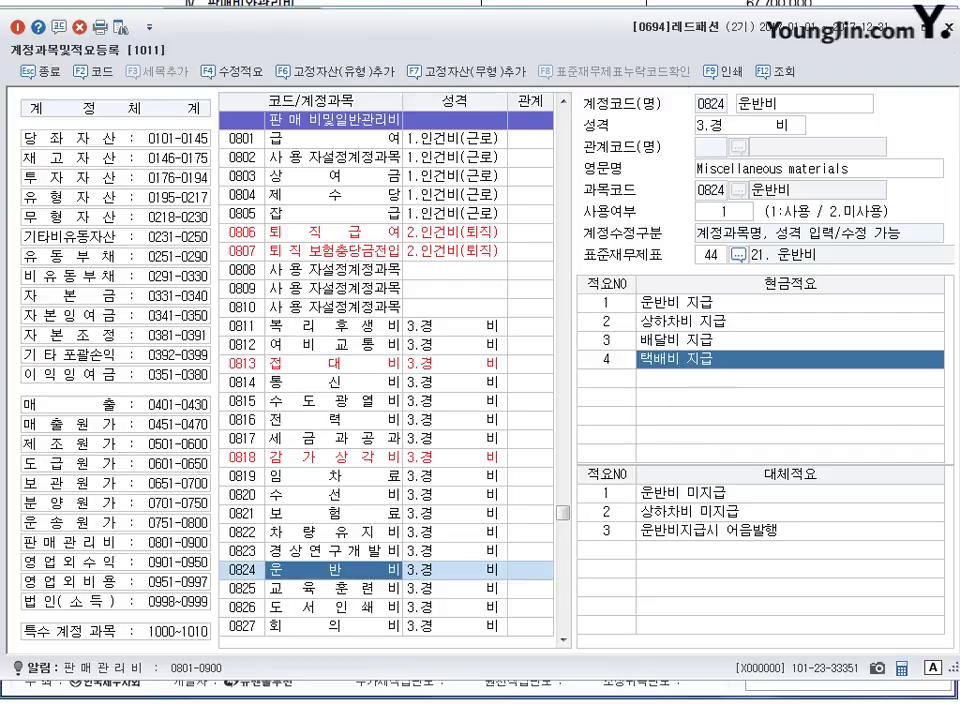
key("Escape")
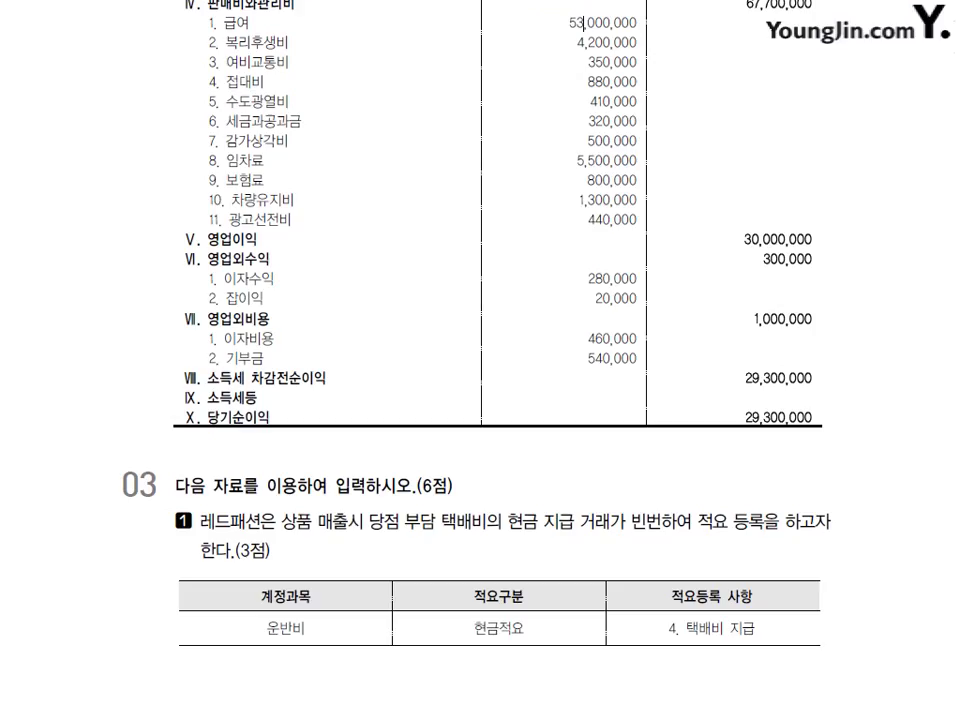
- Read item 2 of question 03 and check the 외상매출금 balances per 거래처 against it in 거래처별초기이월
scroll(497, 430, "down", 3)
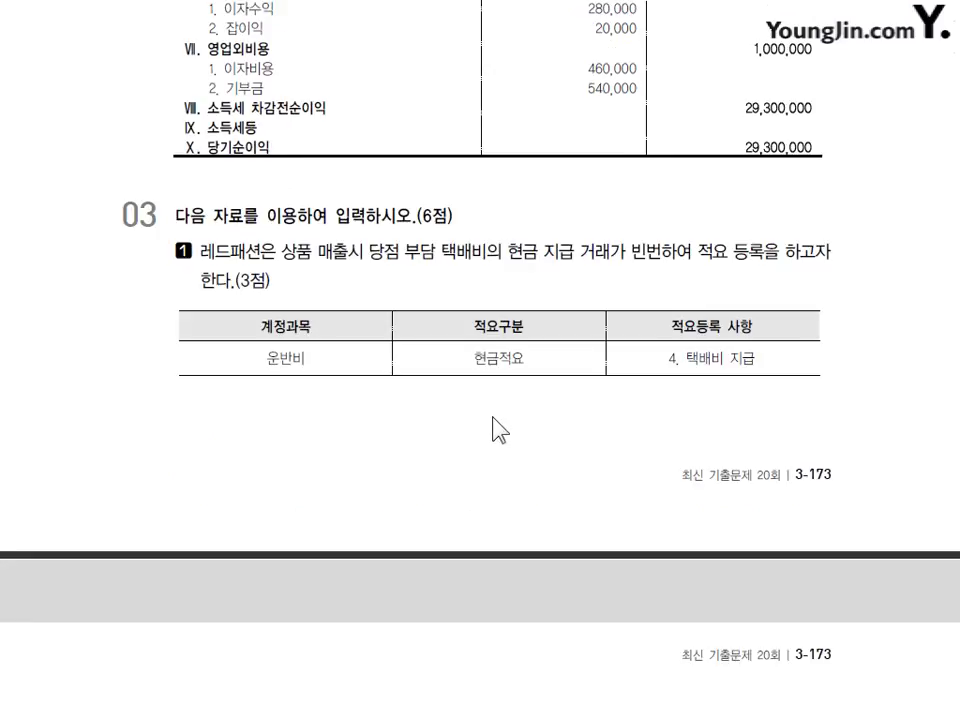
scroll(497, 430, "down", 8)
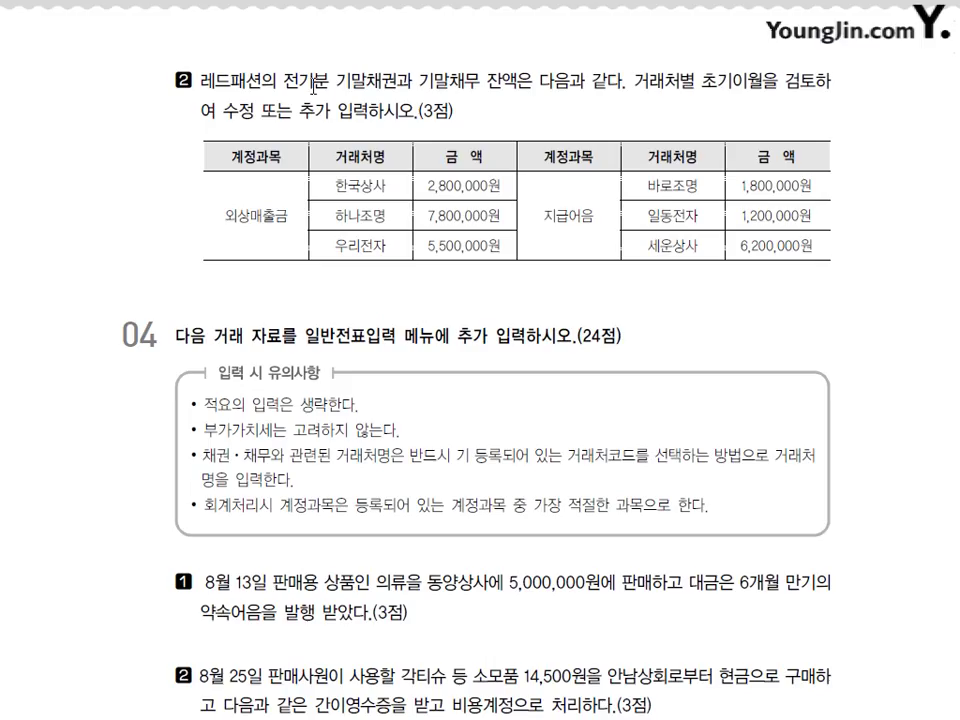
scroll(313, 82, "down", 1)
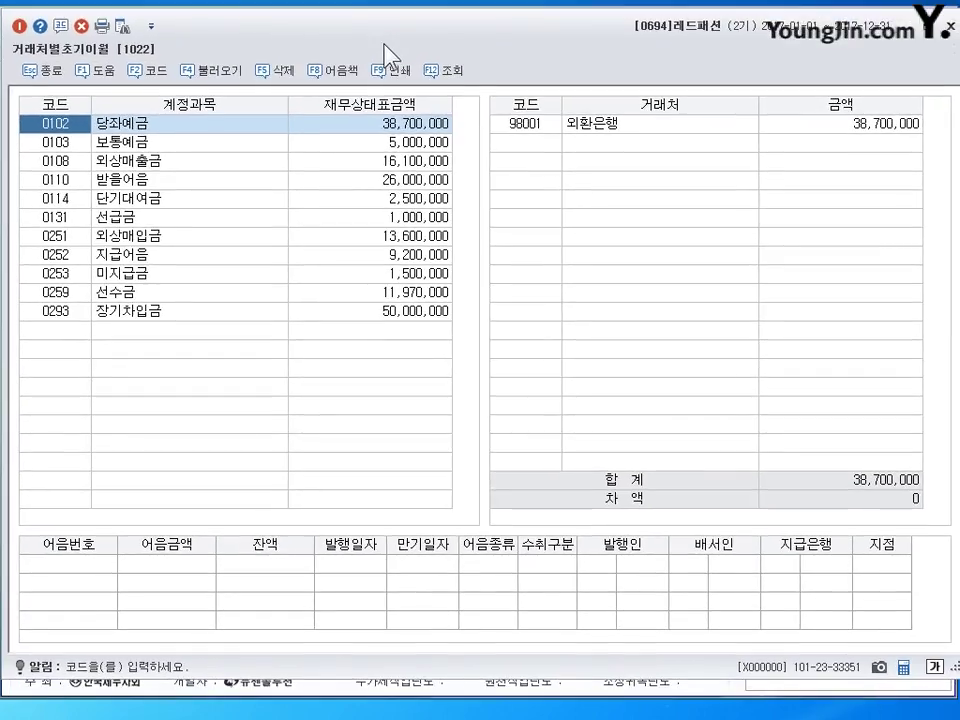
key("Down")
key("Down")
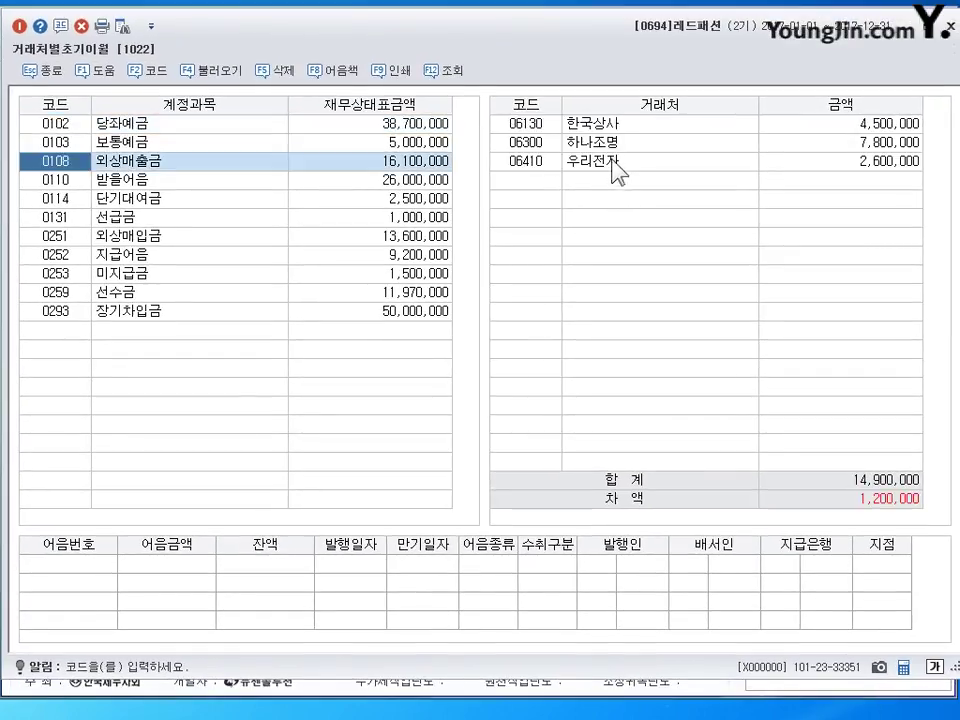
left_click(598, 127)
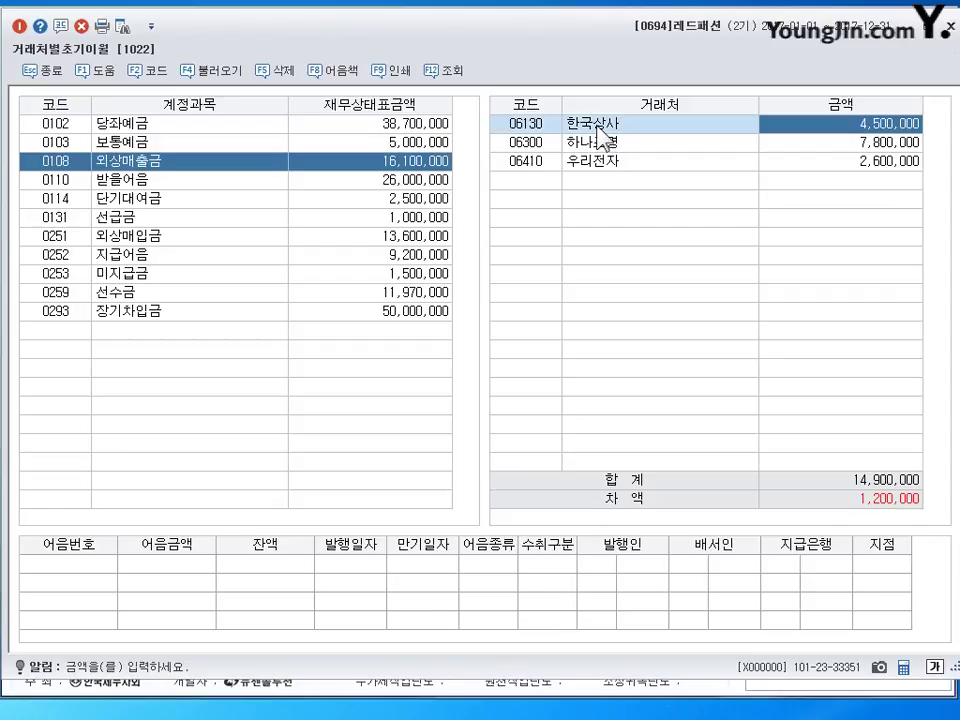
key("Return")
key("Up")
key("Up")
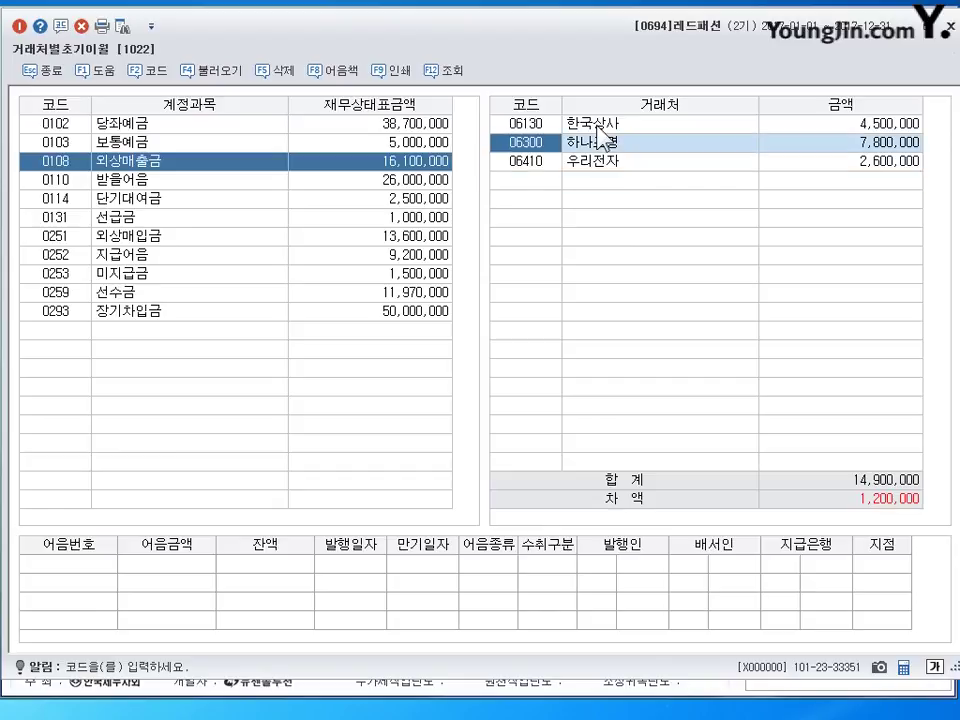
key("Return")
key("Down")
key("Up")
key("Up")
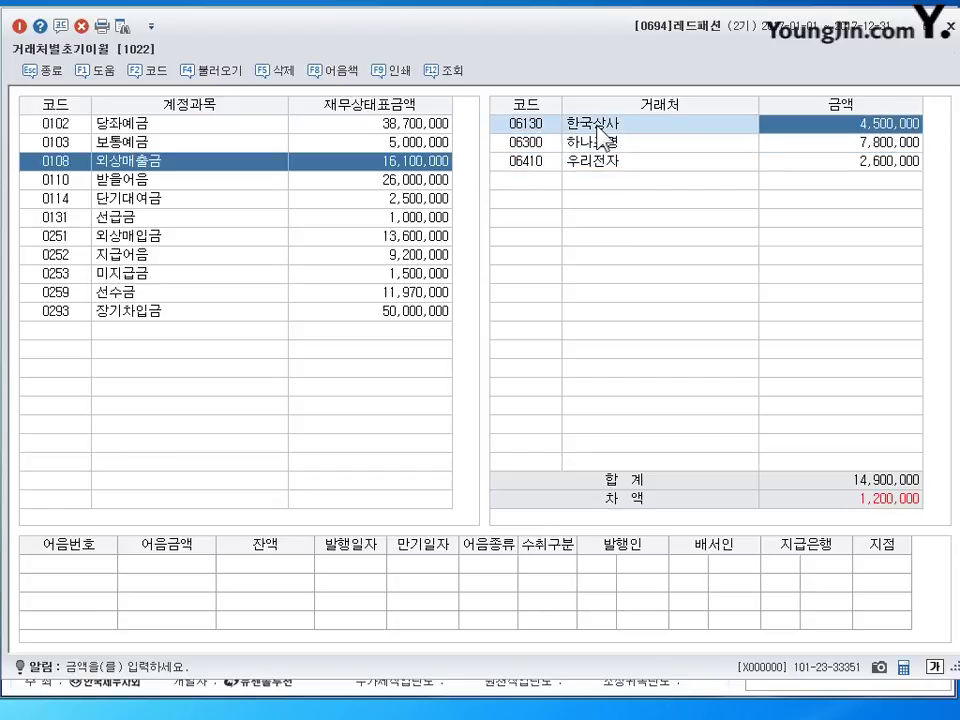
key("Down")
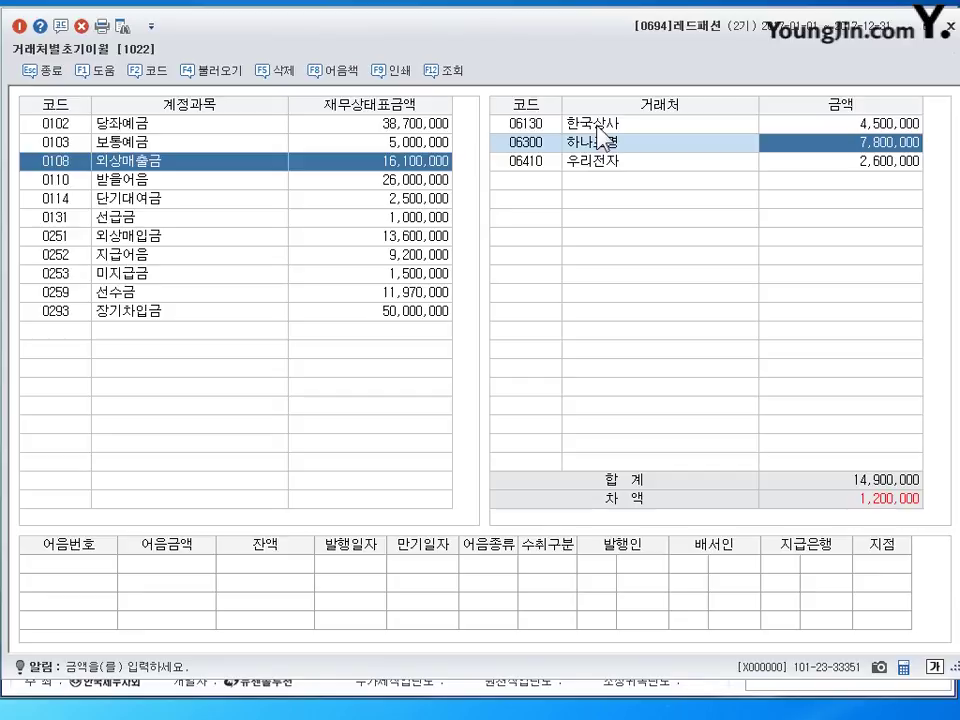
key("Down")
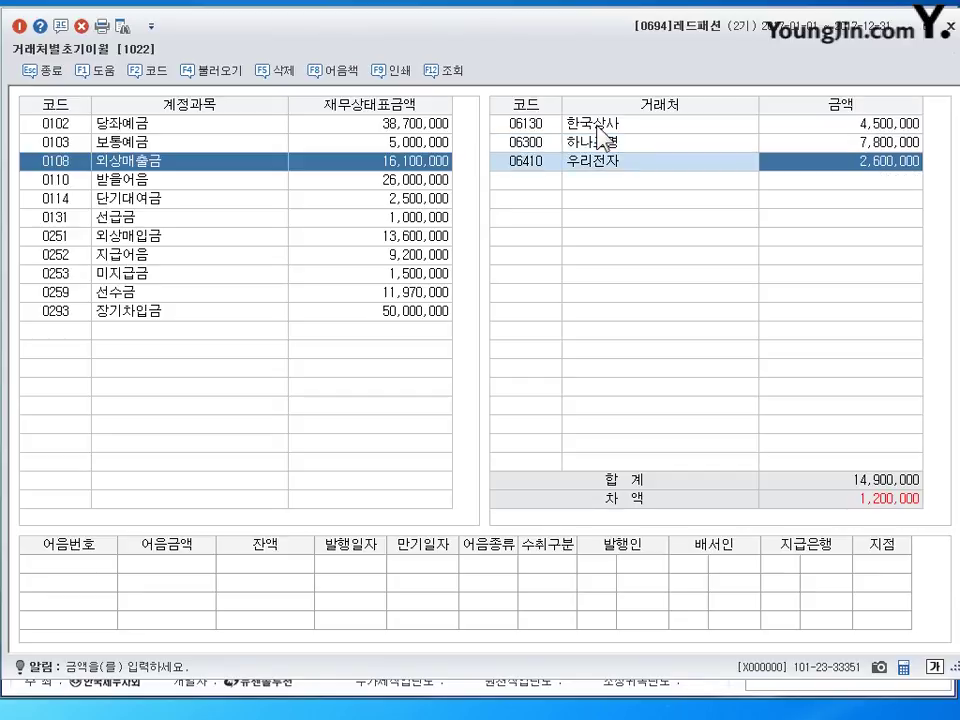
- Set the 외상매출금 opening balance of 한국상사 (06130) to 2,800,000
key("Up")
key("Up")
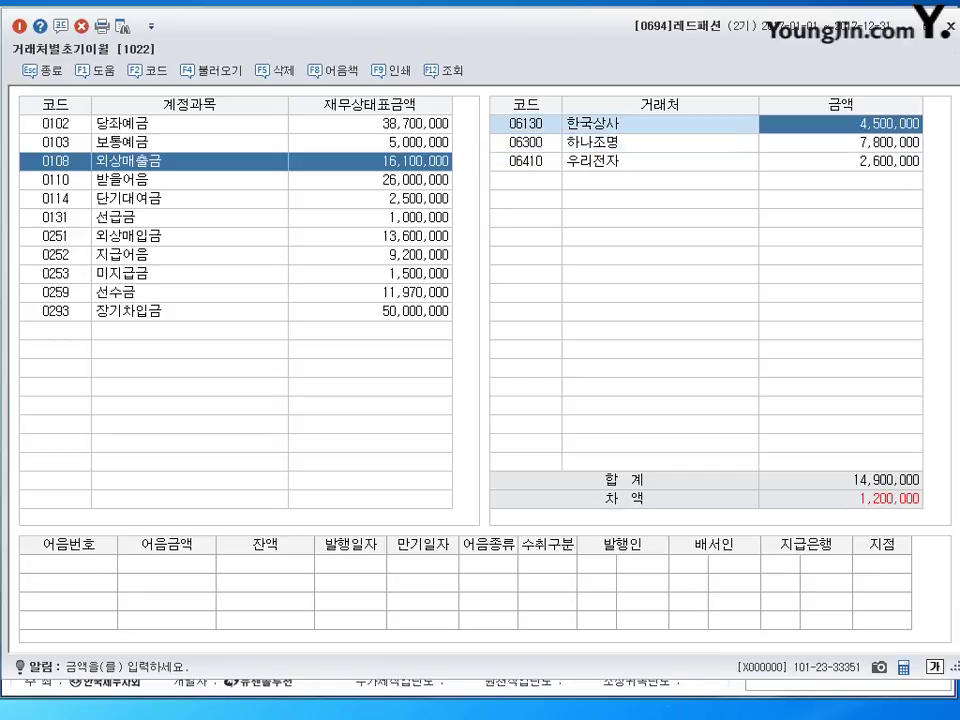
type("2800000")
key("Return")
key("Return")
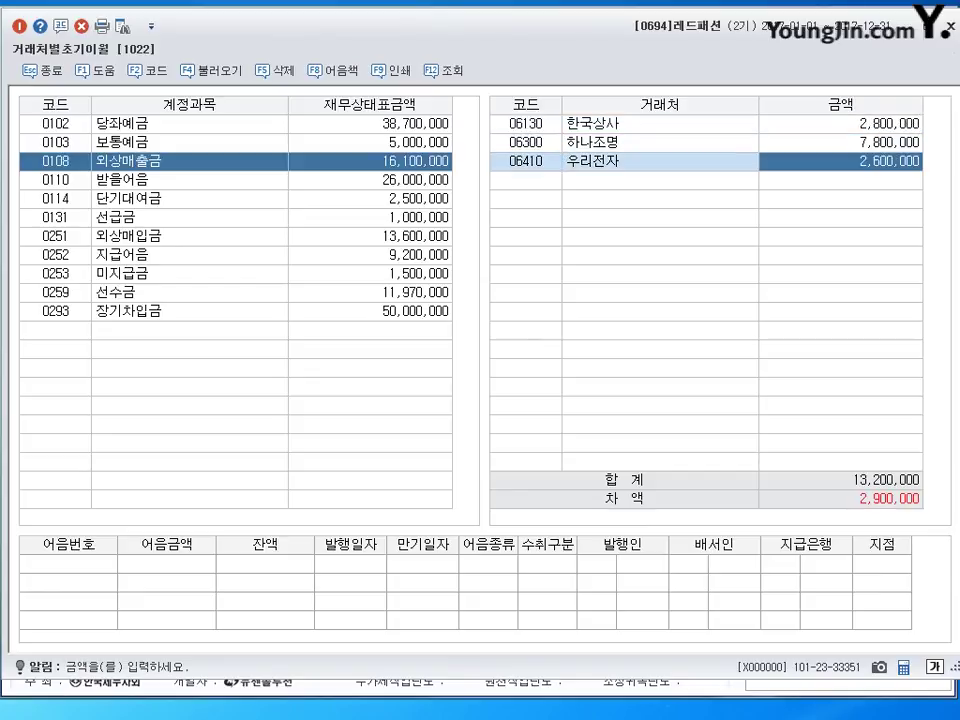
- Set the 외상매출금 opening balance of 우리전자 (06410) to 5,500,000
type("5500000")
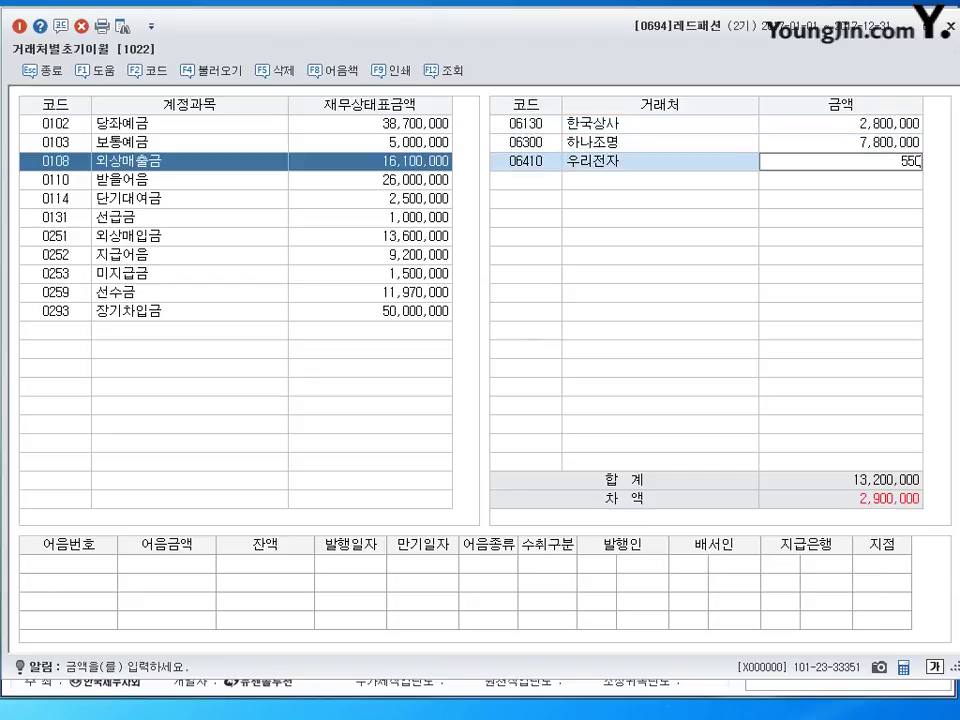
key("Return")
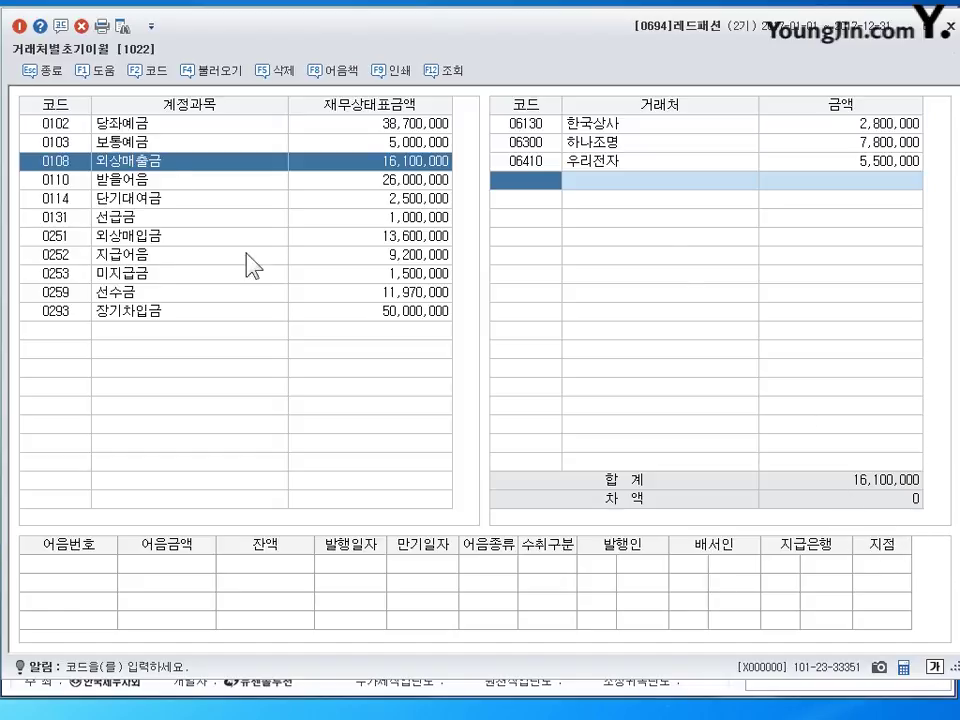
left_click(200, 236)
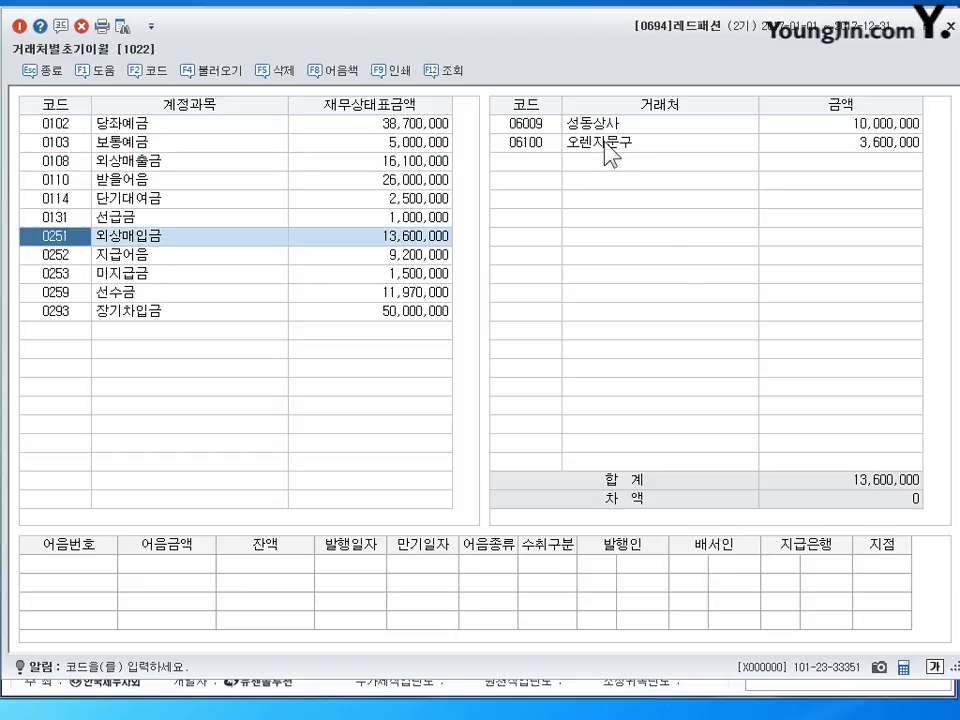
- Add 일동전자 (02008) with an opening balance of 1,200,000 to 지급어음 (0252) and close 거래처별초기이월
left_click(60, 256)
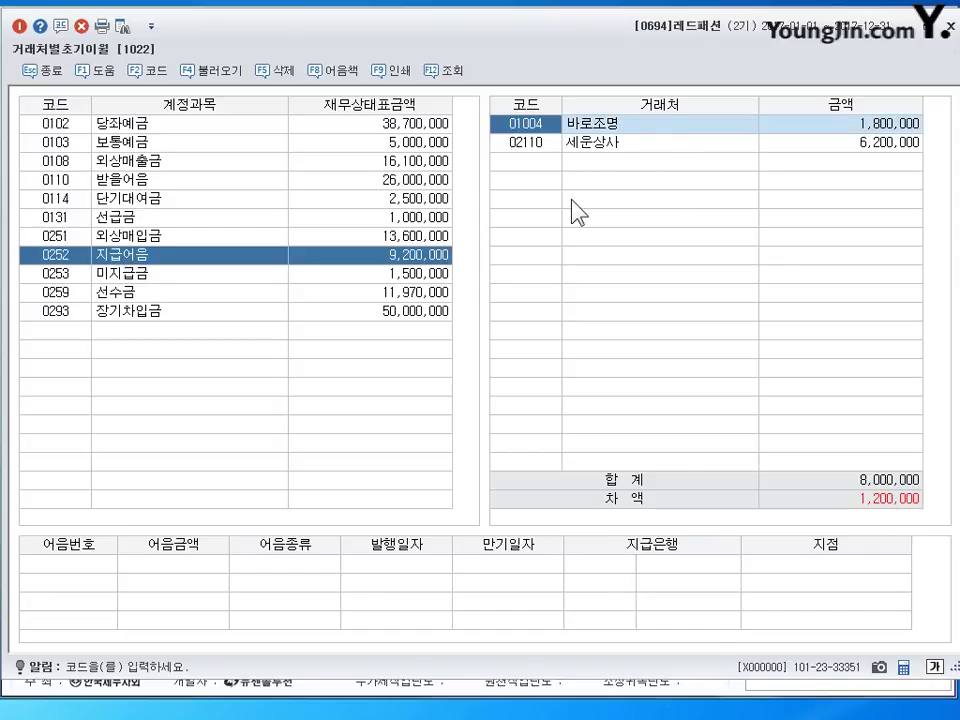
key("Return")
key("Down")
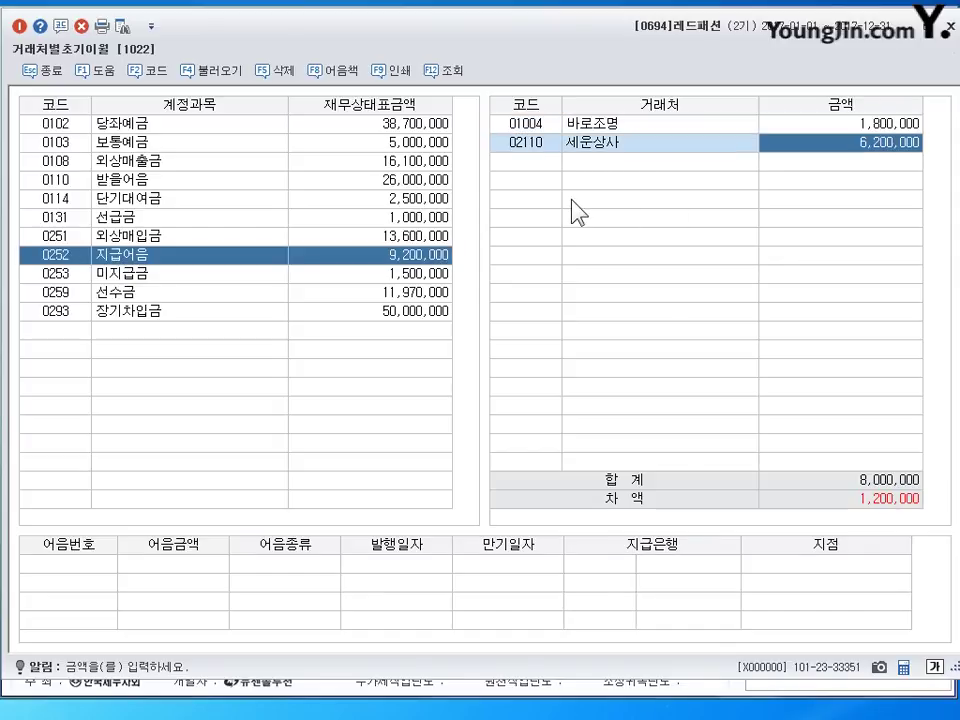
key("Return")
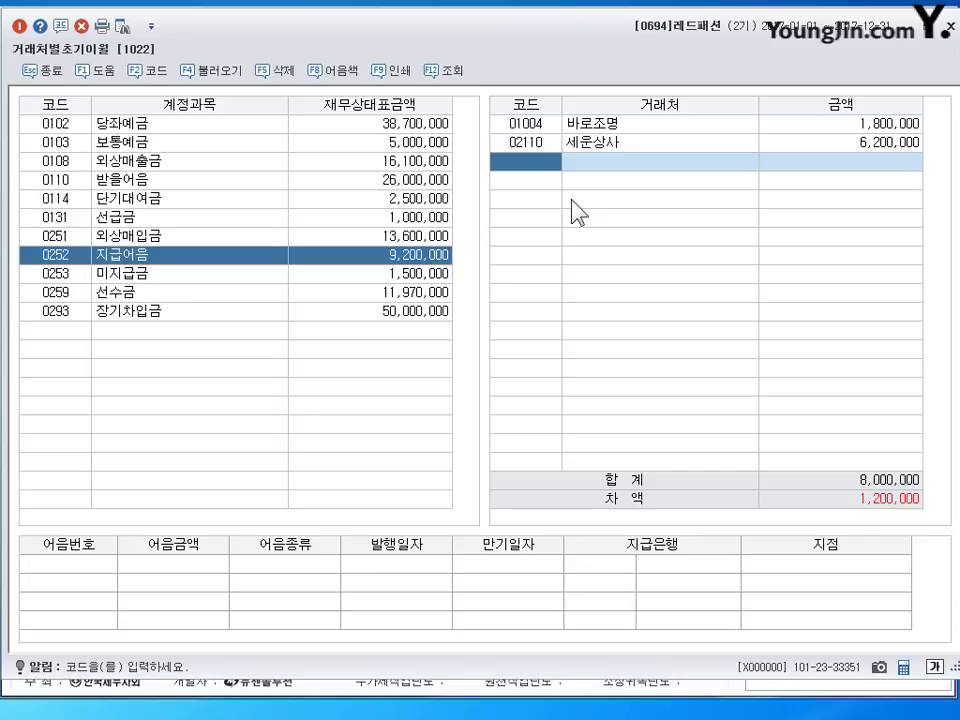
key("Up")
key("Down")
key("F2")
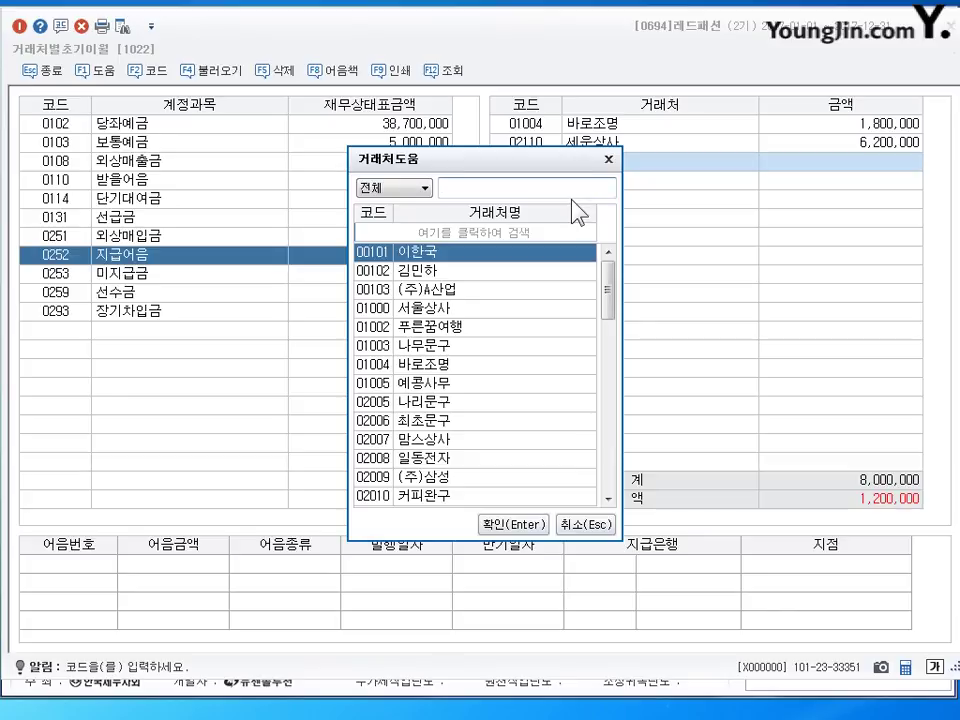
type("일동")
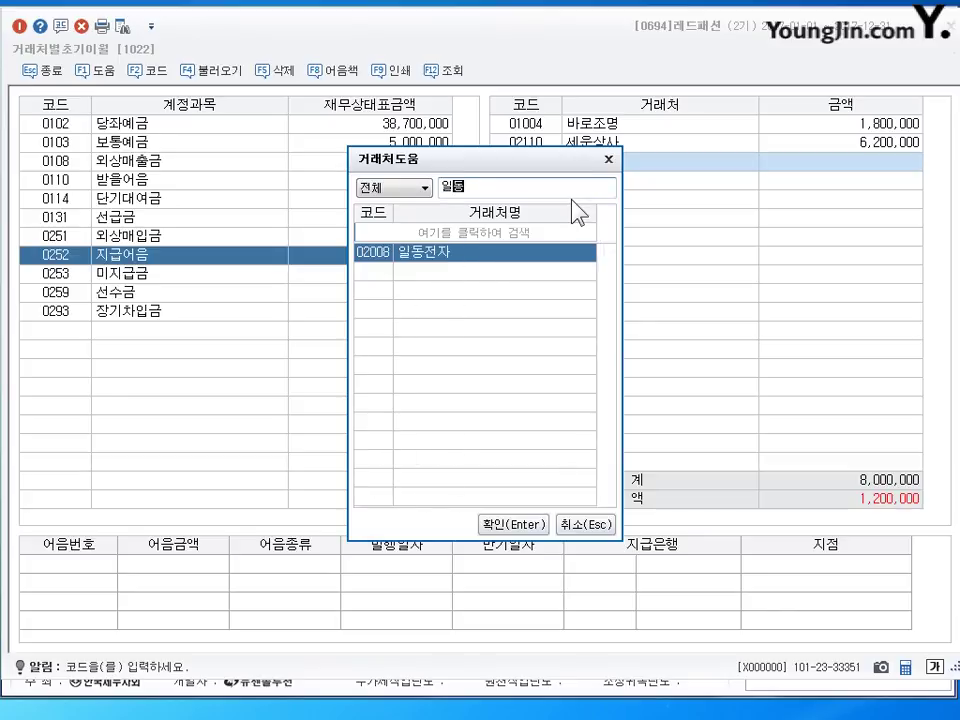
key("Return")
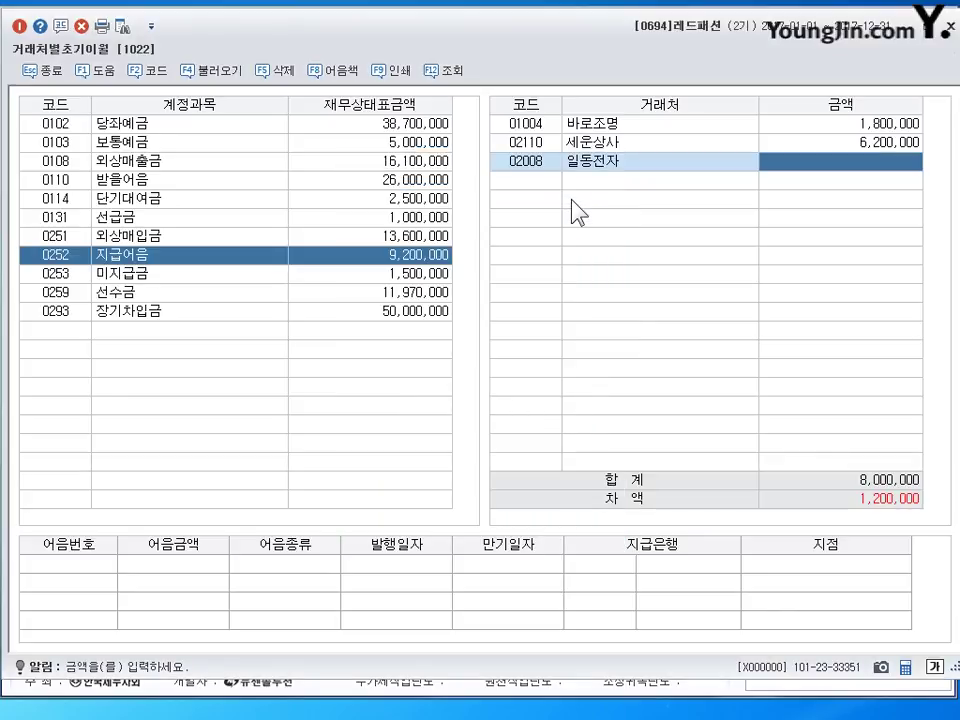
type("1200000")
key("Return")
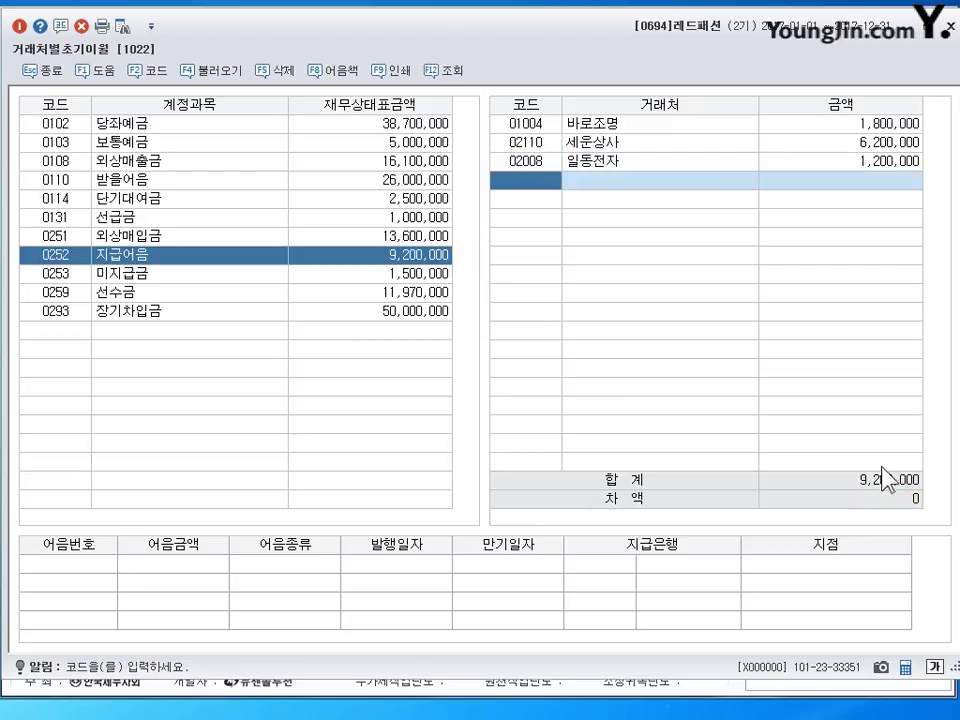
left_click(945, 20)
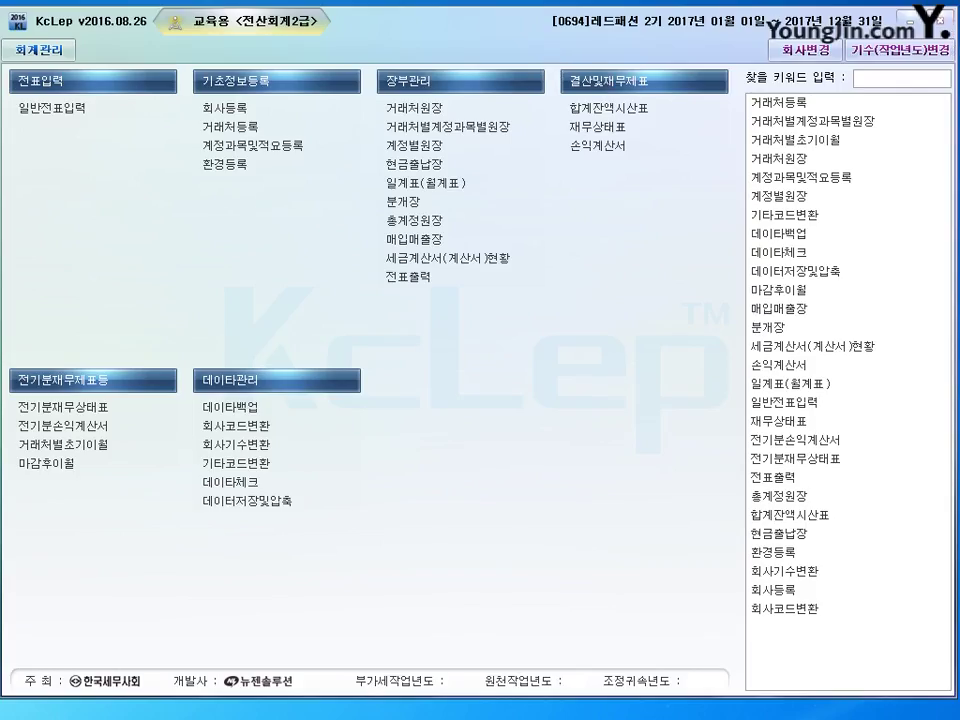
- Switch to the exam document and read the entry notes and items 1 and 2 of question 04
key("alt+Tab")
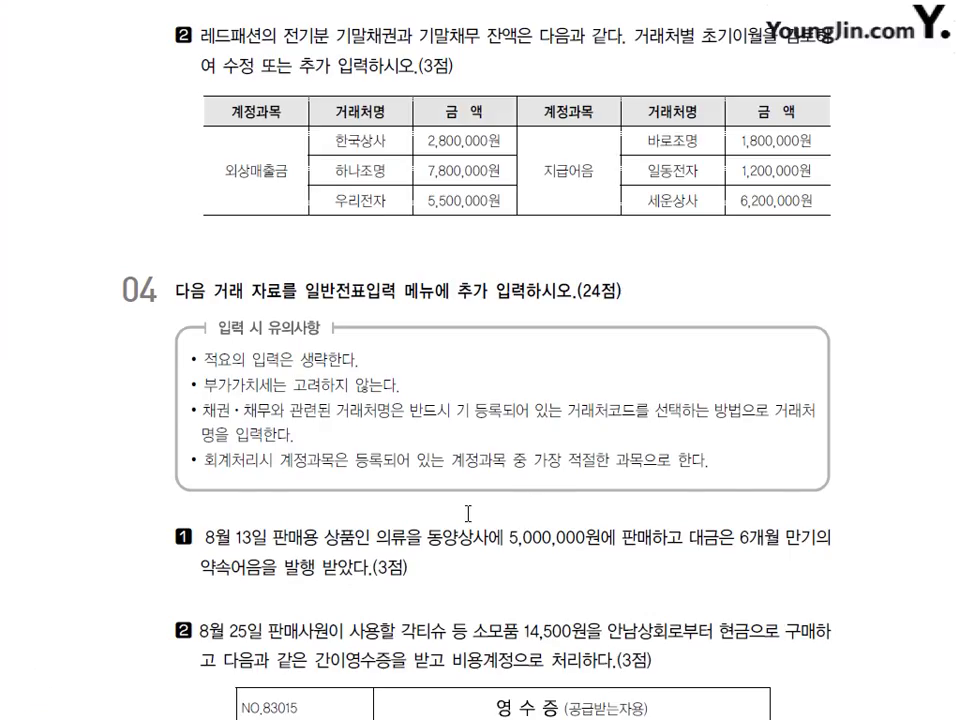
scroll(468, 514, "down", 5)
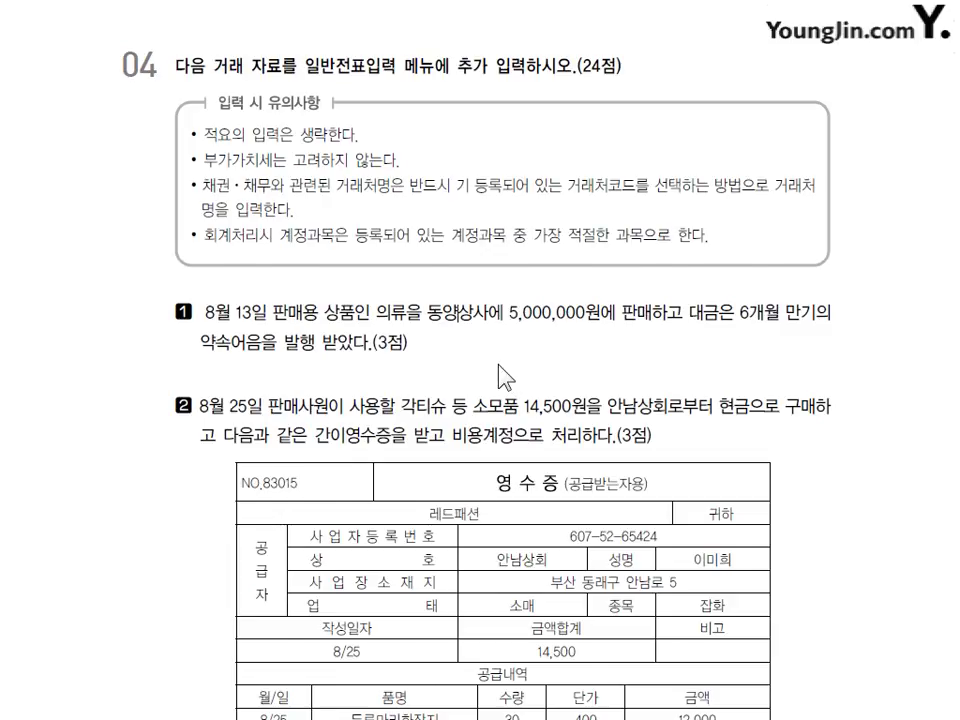
scroll(494, 357, "down", 2)
scroll(494, 357, "down", 1)
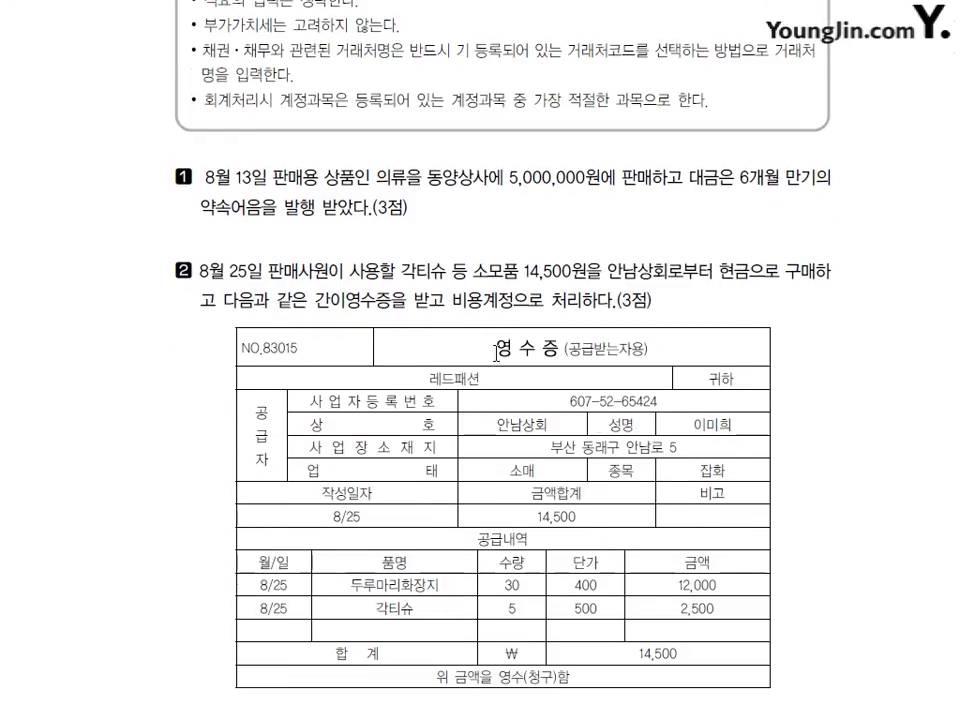
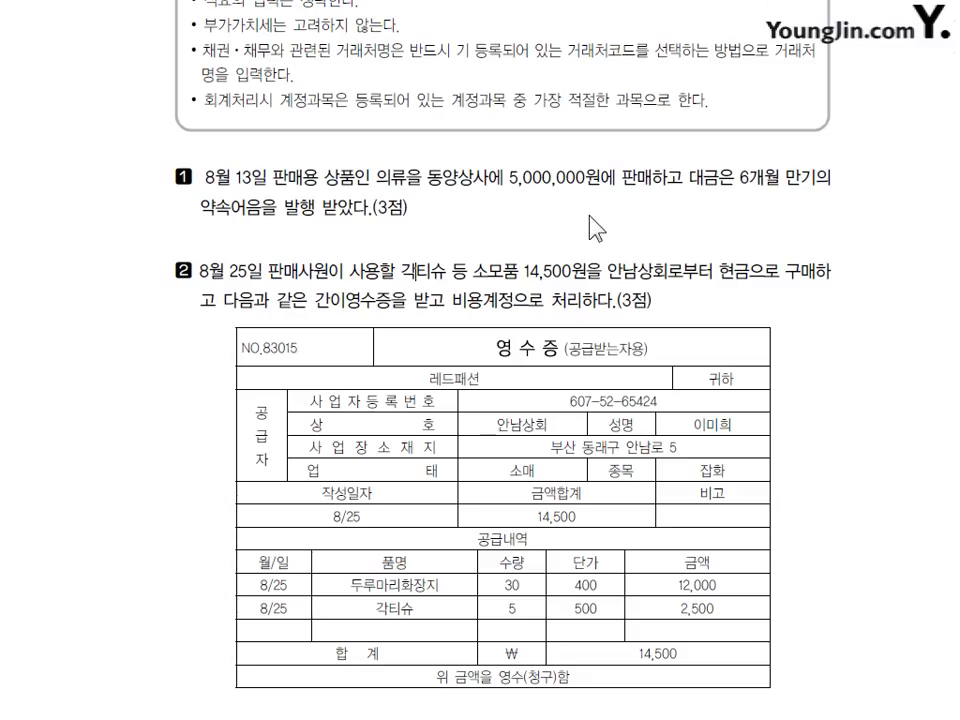
- Mark the 외상매입금 amount in item 3 of question 04, label both cheque payments as 현금, and clear the annotations
scroll(461, 461, "down", 10)
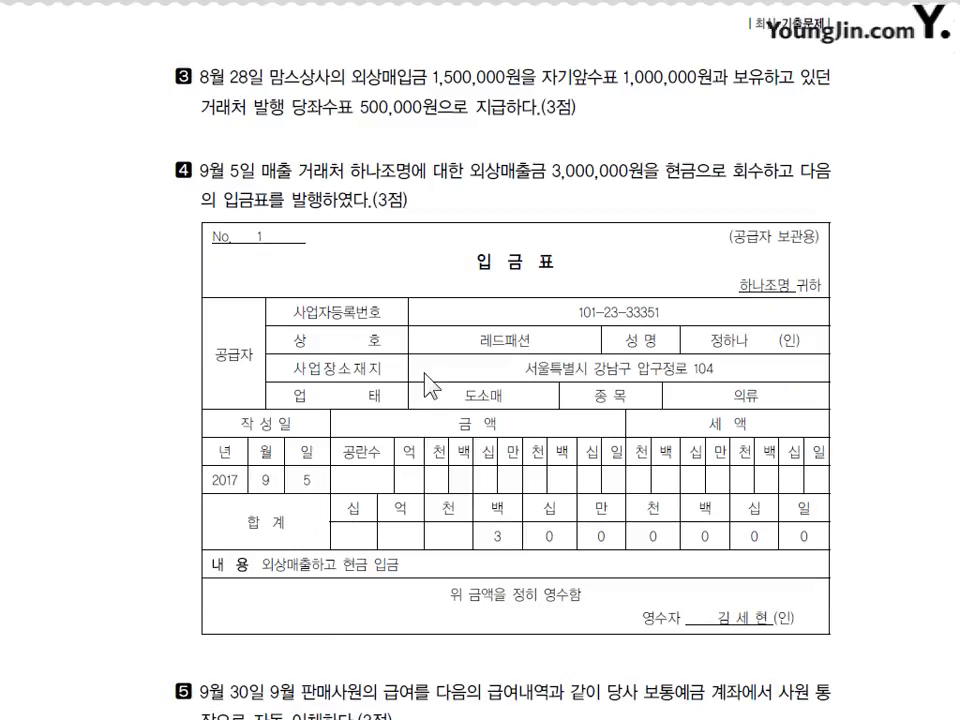
scroll(430, 385, "down", 1)
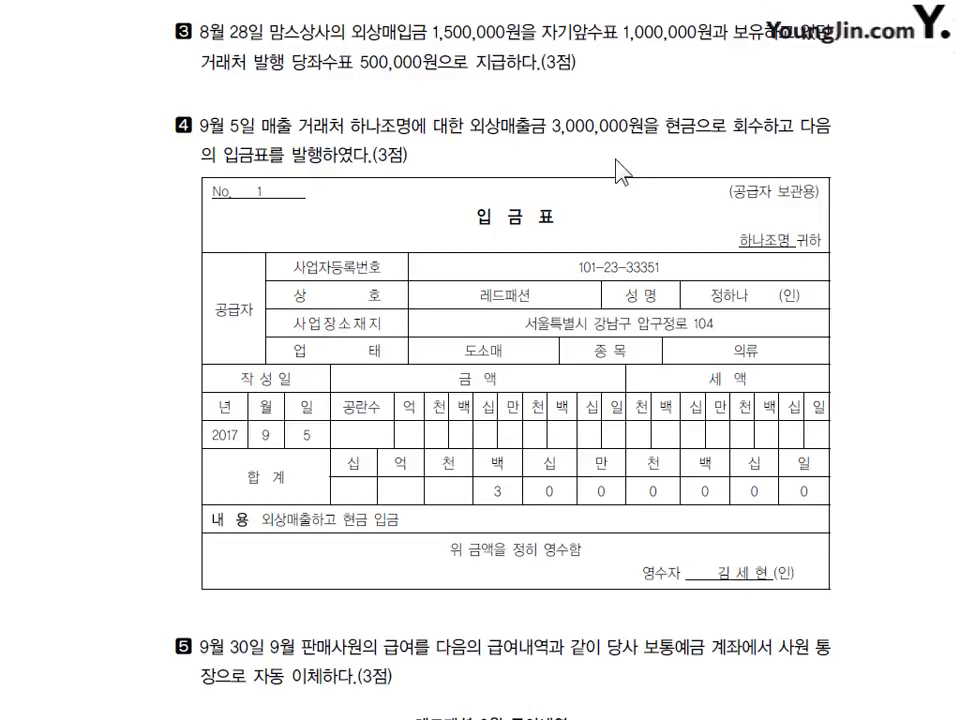
key("ctrl+p")
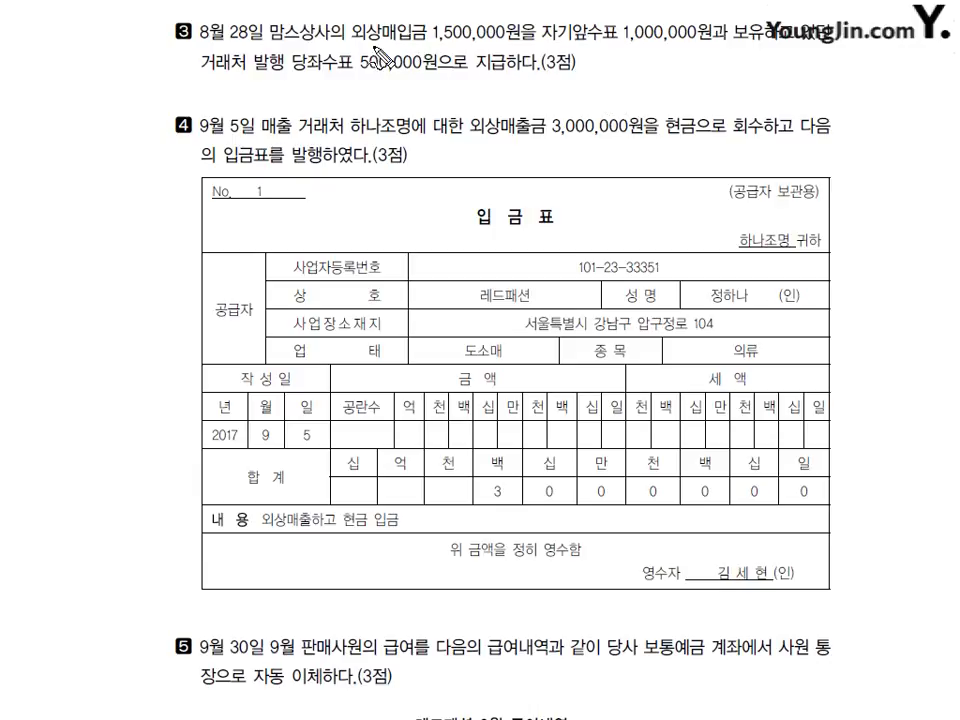
mouse_move(355, 45)
left_mouse_down()
mouse_move(476, 26)
mouse_move(467, 30)
mouse_move(490, 40)
mouse_move(530, 8)
left_mouse_up()
mouse_move(328, 14)
left_mouse_down()
mouse_move(325, 45)
mouse_move(352, 46)
mouse_move(332, 46)
left_mouse_up()
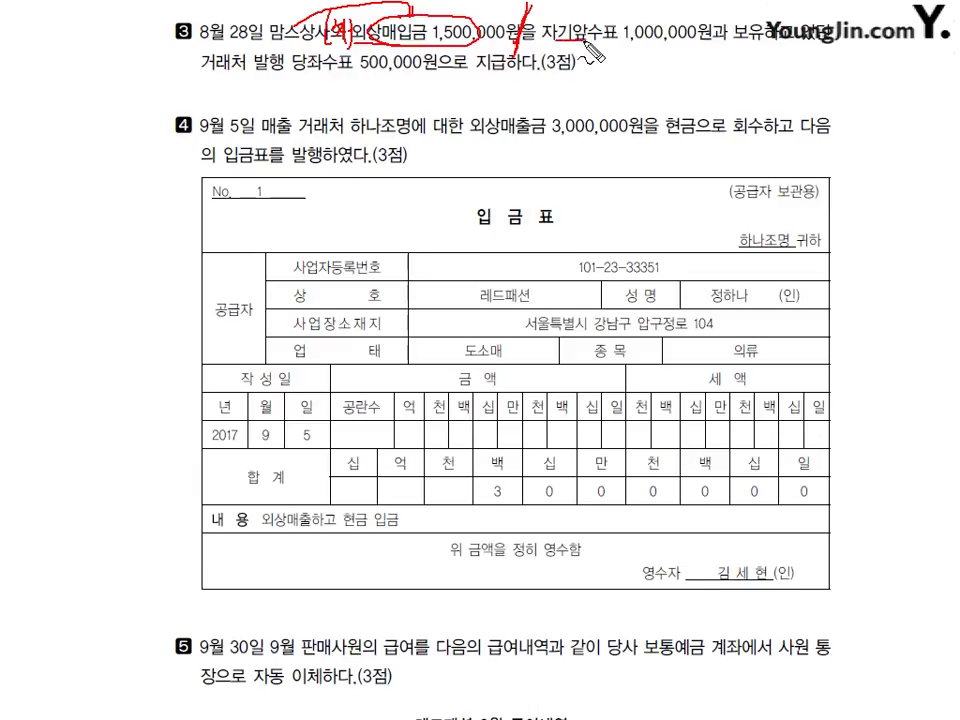
left_click_drag(553, 40, 690, 40)
mouse_move(612, 58)
left_mouse_down()
mouse_move(630, 80)
mouse_move(628, 72)
left_mouse_up()
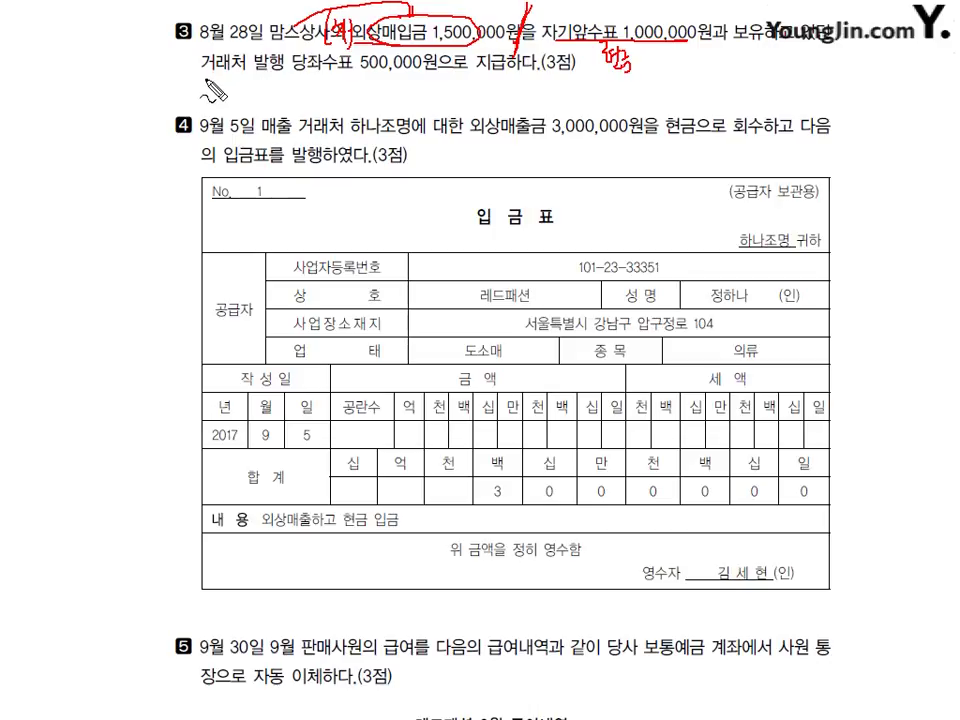
mouse_move(202, 70)
left_mouse_down()
mouse_move(350, 70)
mouse_move(392, 82)
left_mouse_up()
mouse_move(384, 86)
left_mouse_down()
mouse_move(388, 98)
mouse_move(420, 96)
left_mouse_up()
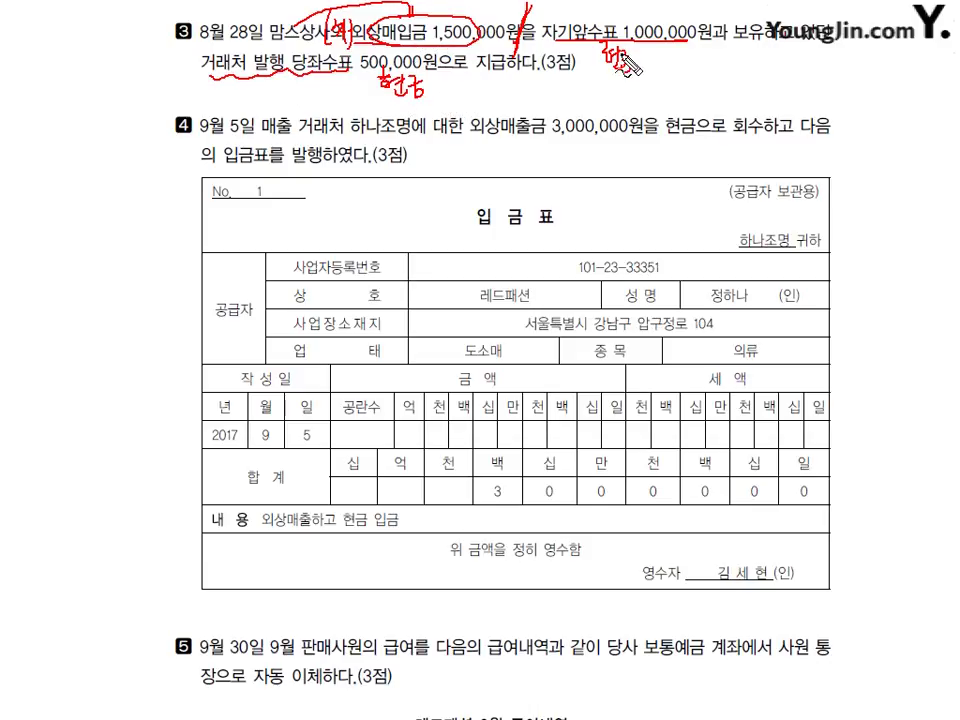
key("Escape")
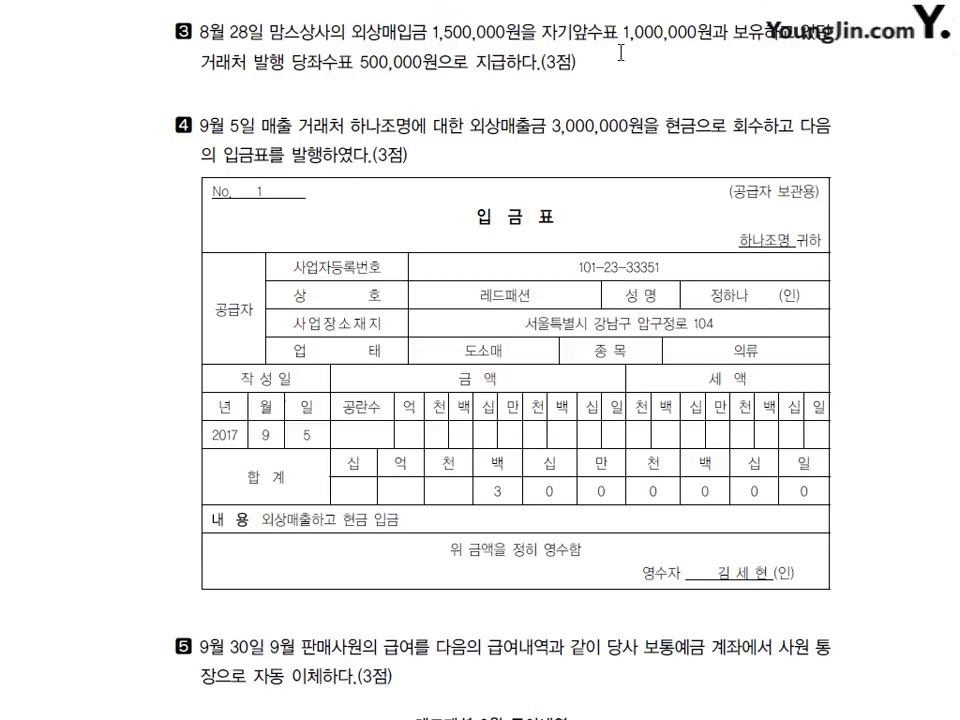
- In 일반전표입력, enter a 출금 voucher dated August 28, 2017 for 외상매입금 (0251), 맘스상사 (02007), amount 1,500,000
key("alt+Tab")
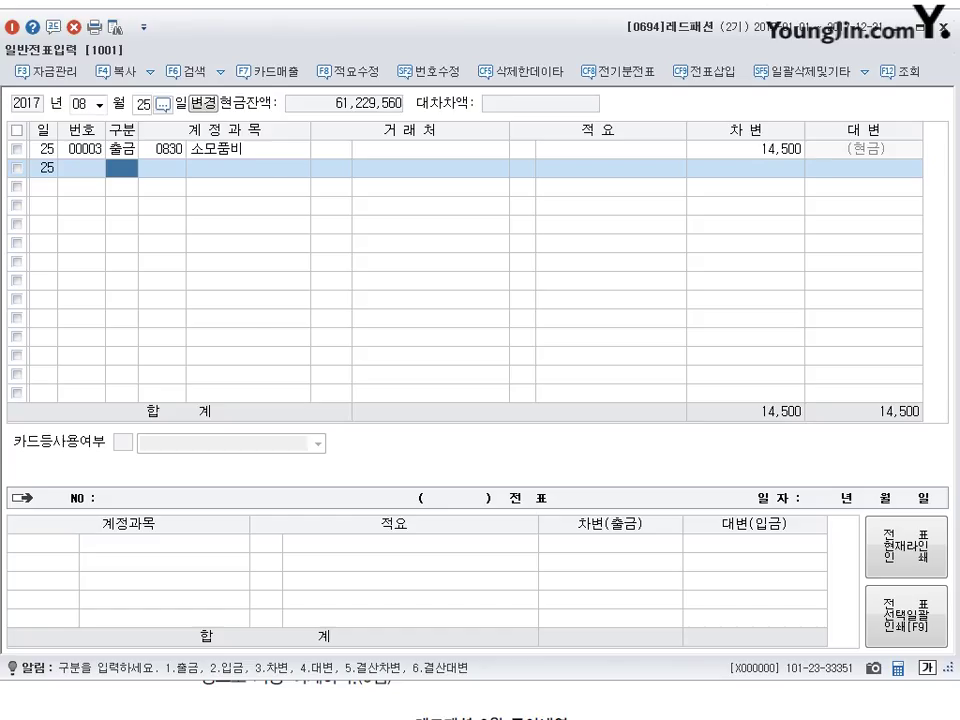
left_click(146, 104)
type("28")
key("Return")
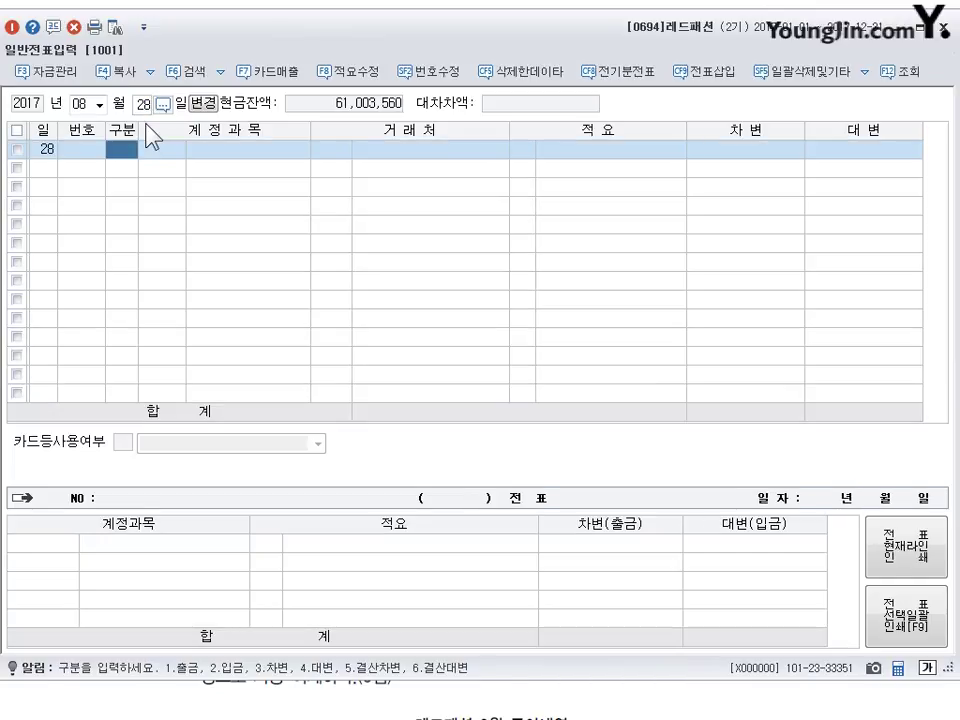
type("1251")
key("Return")
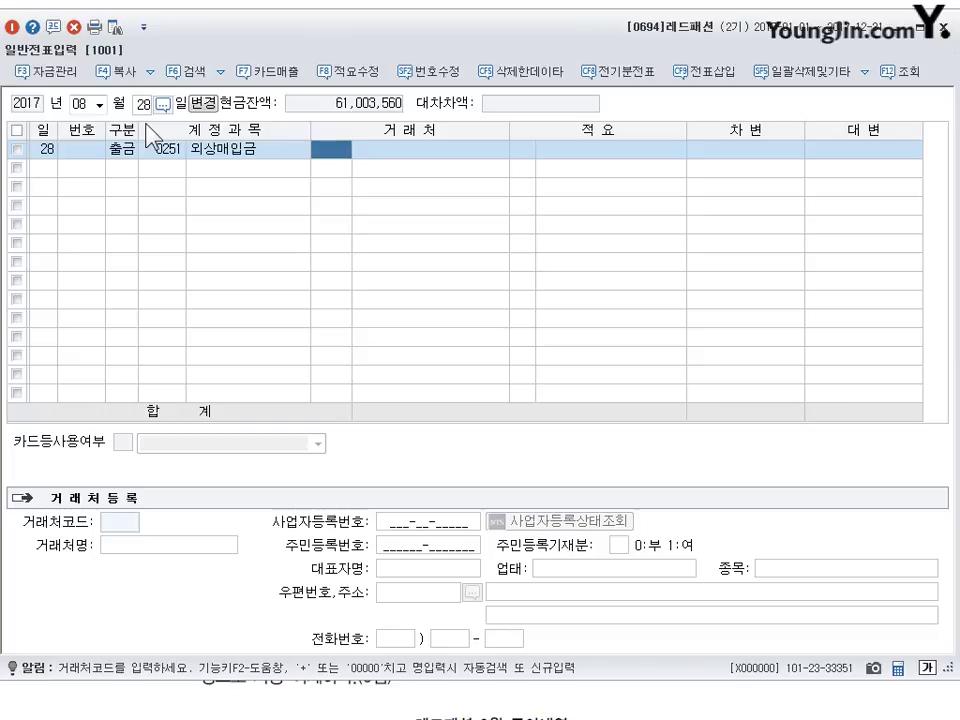
type("맘스")
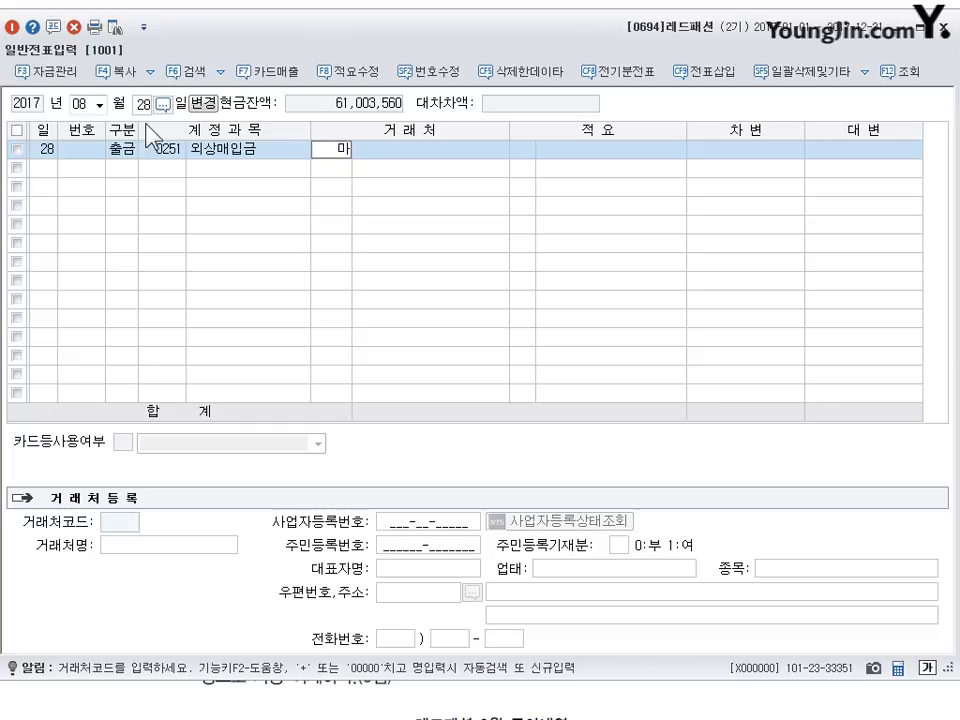
key("Return")
key("Return")
key("Return")
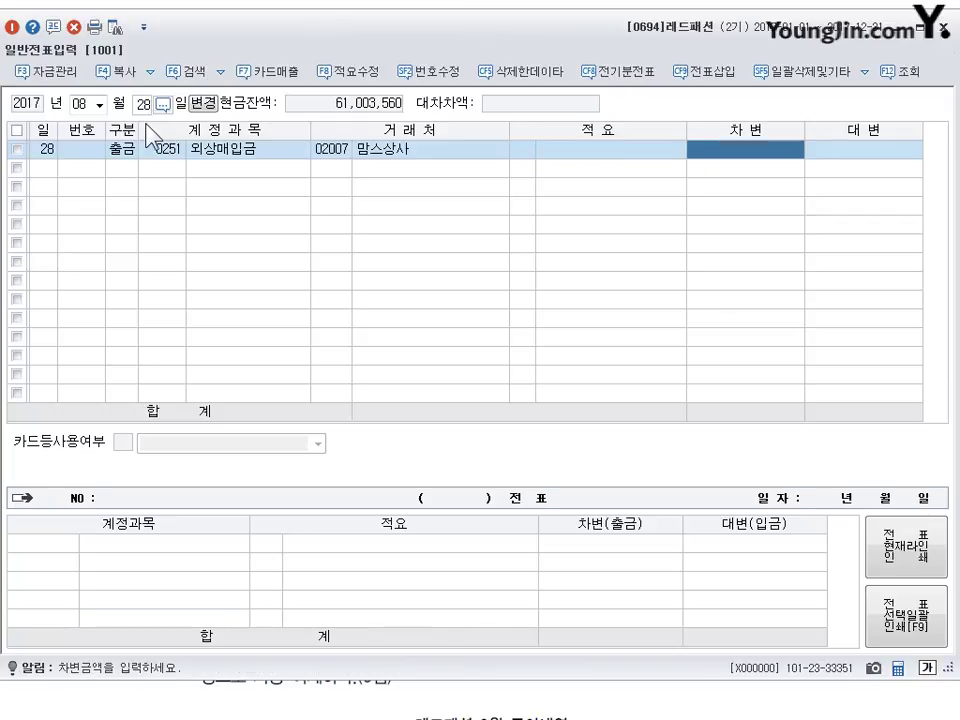
type("1500000")
key("Return")
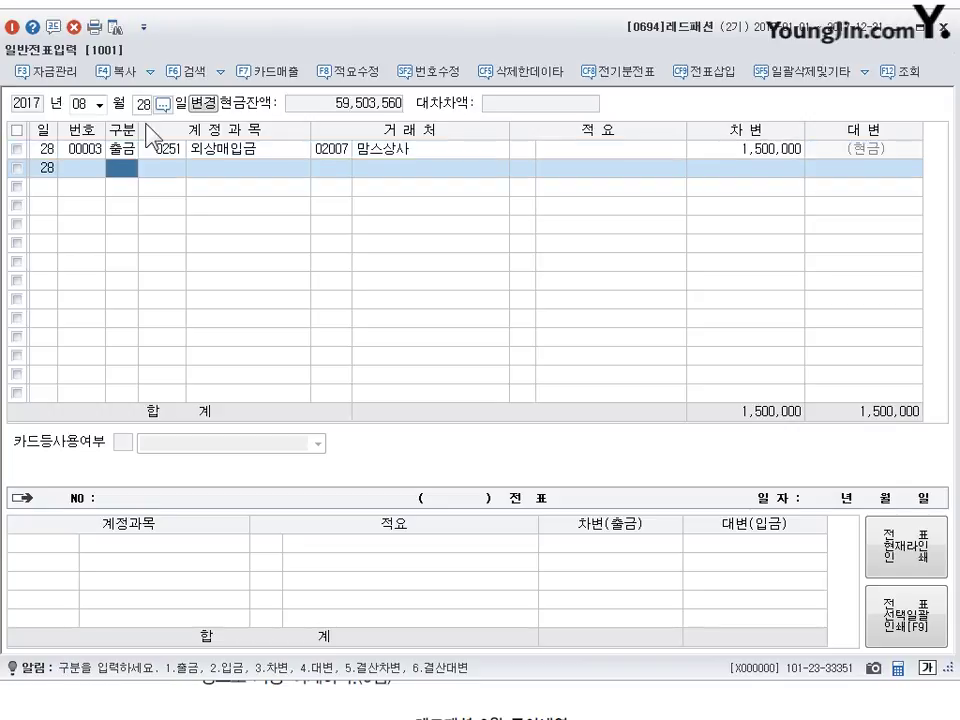
- Sketch the journal entry for item 4 in the exam document, 현금 against 외상매출금 (하나조명), and clear the annotations
key("alt+Tab")
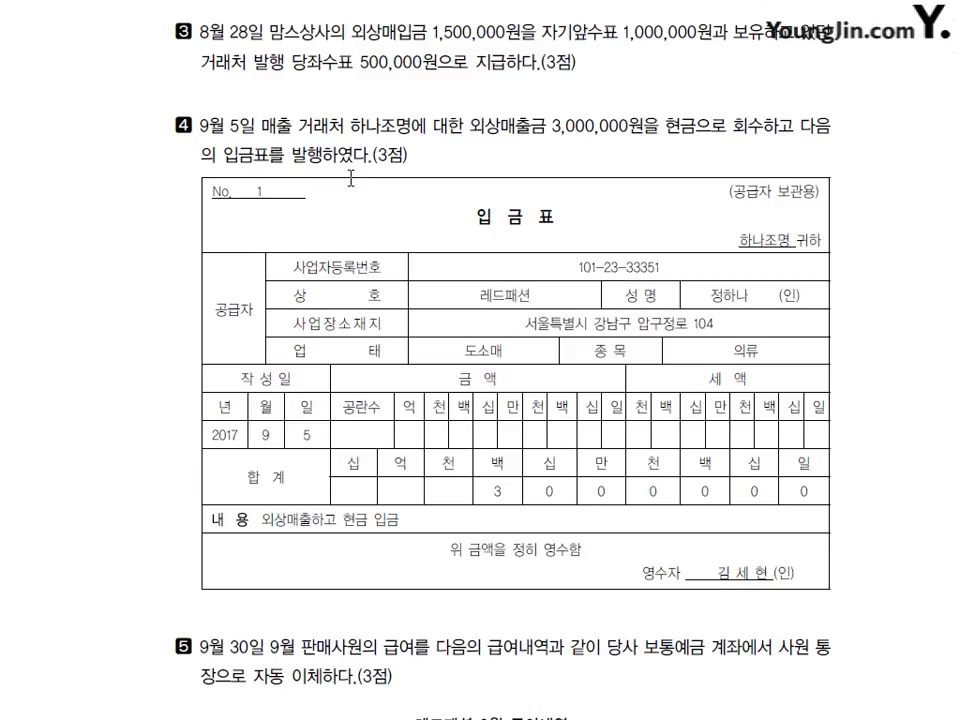
key("ctrl+2")
mouse_move(432, 122)
left_mouse_down()
mouse_move(438, 146)
mouse_move(462, 165)
left_mouse_up()
mouse_move(518, 146)
left_mouse_down()
mouse_move(510, 185)
mouse_move(556, 168)
mouse_move(600, 170)
mouse_move(596, 178)
mouse_move(620, 160)
left_mouse_up()
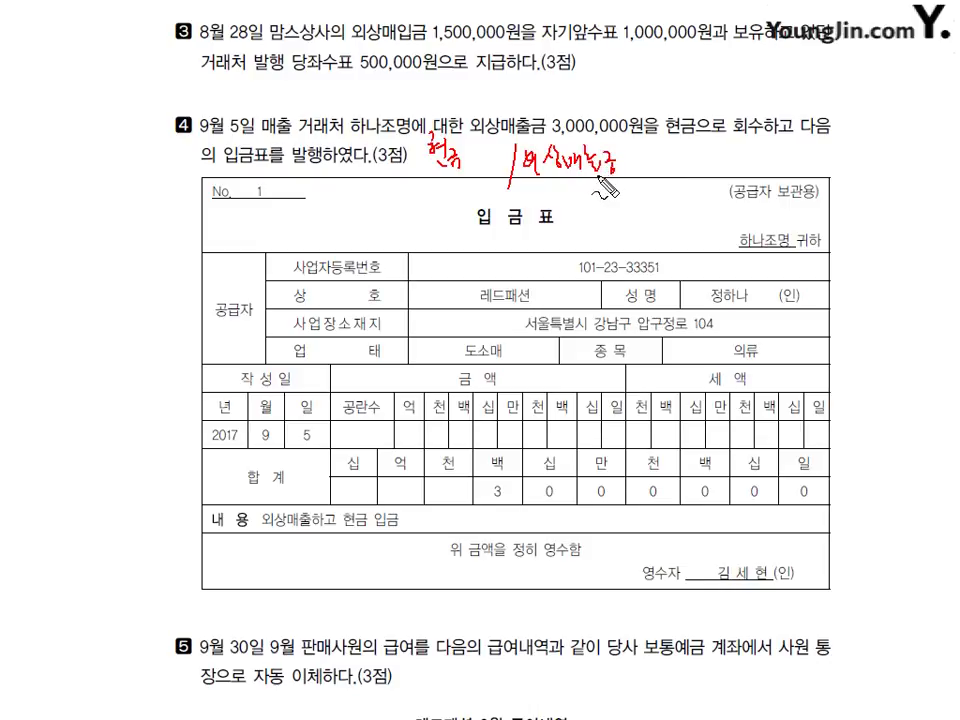
mouse_move(563, 181)
left_mouse_down()
mouse_move(560, 206)
mouse_move(576, 198)
left_mouse_up()
mouse_move(578, 184)
left_mouse_down()
mouse_move(580, 205)
mouse_move(638, 202)
mouse_move(658, 214)
left_mouse_up()
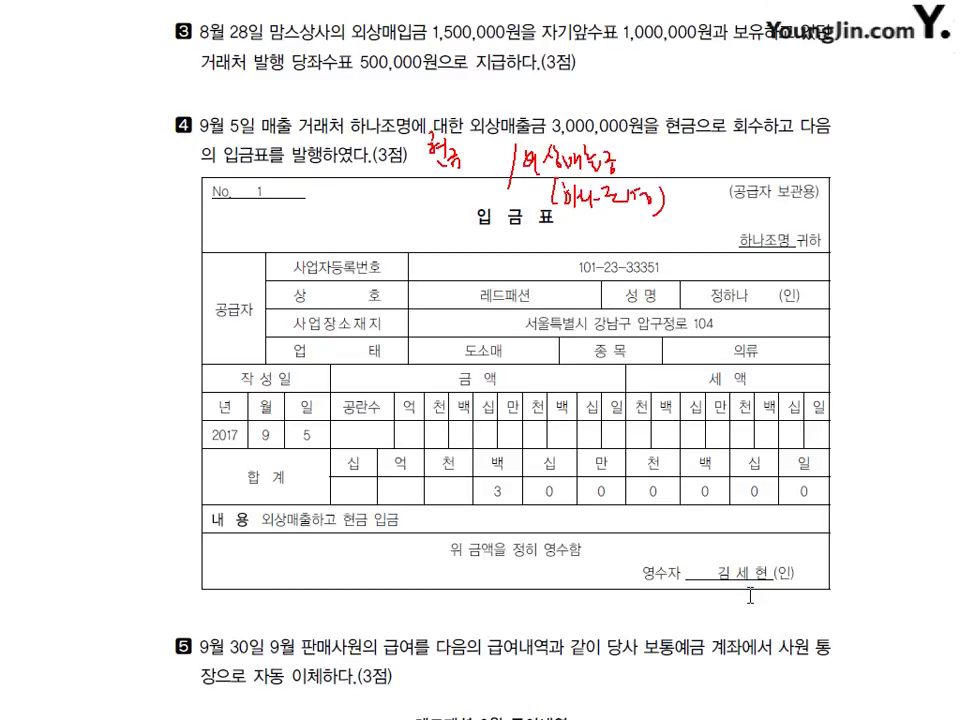
key("Escape")
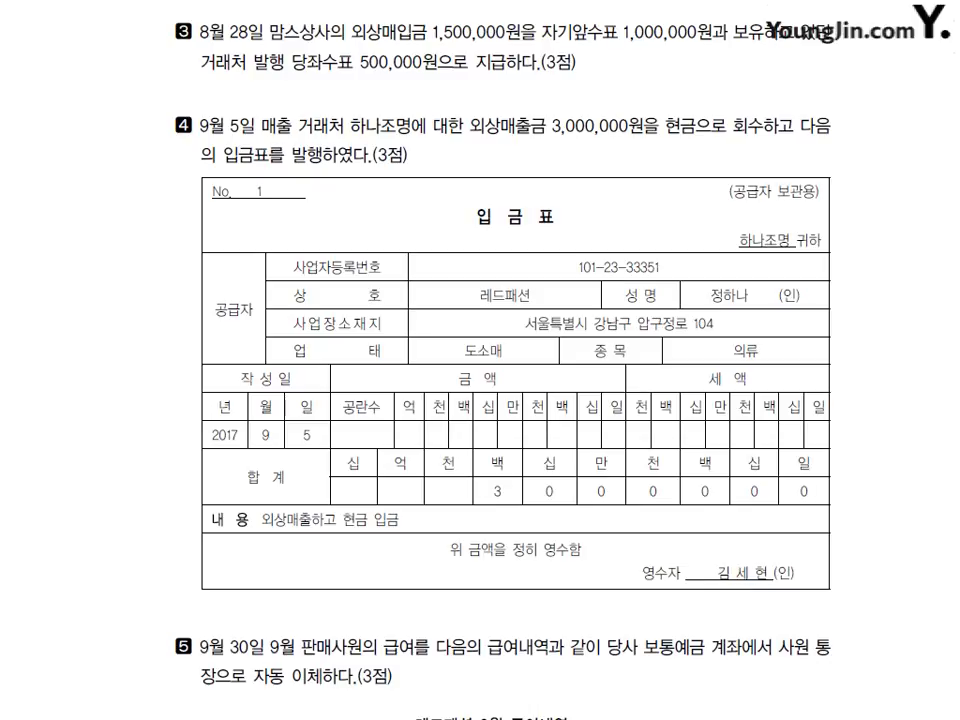
- Return to 일반전표입력 and set the voucher date to September 5, 2017
key("alt+Tab")
type("9")
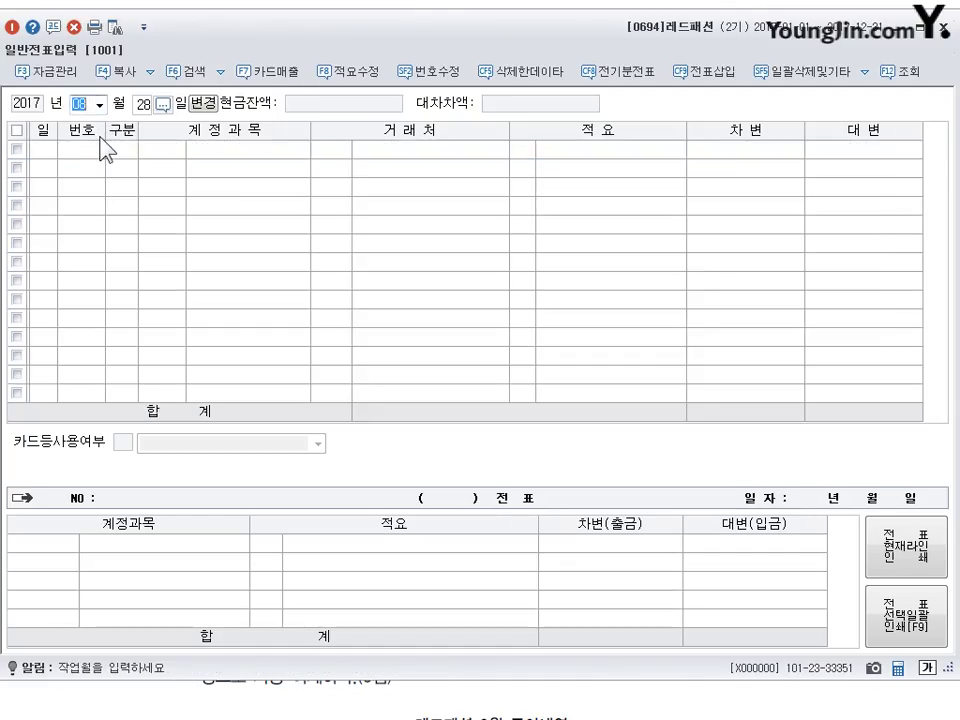
type("9")
key("Return")
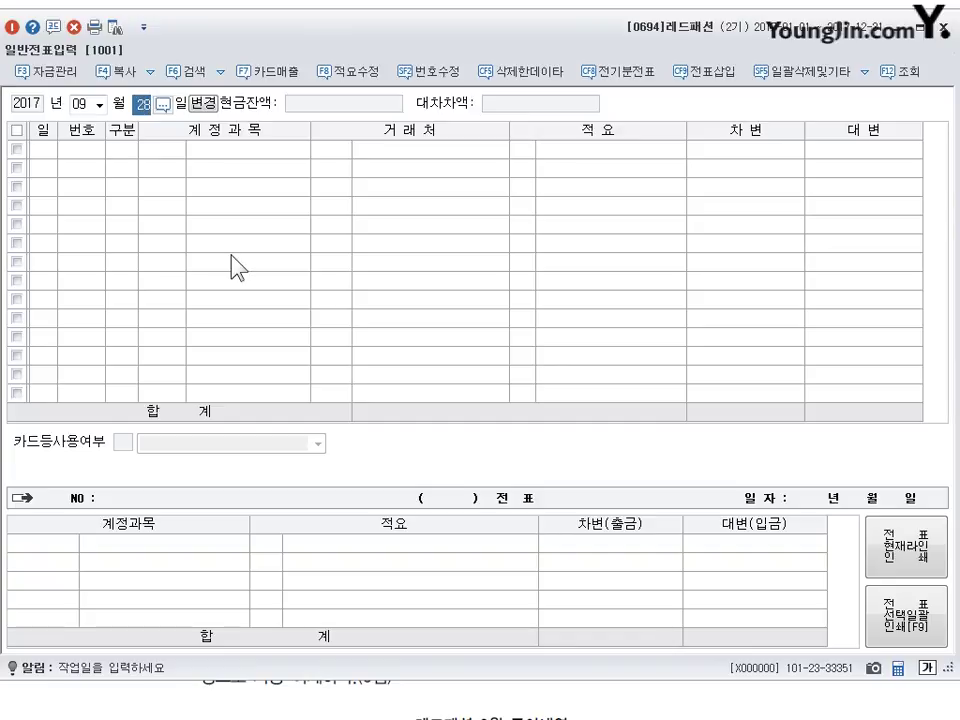
type("53")
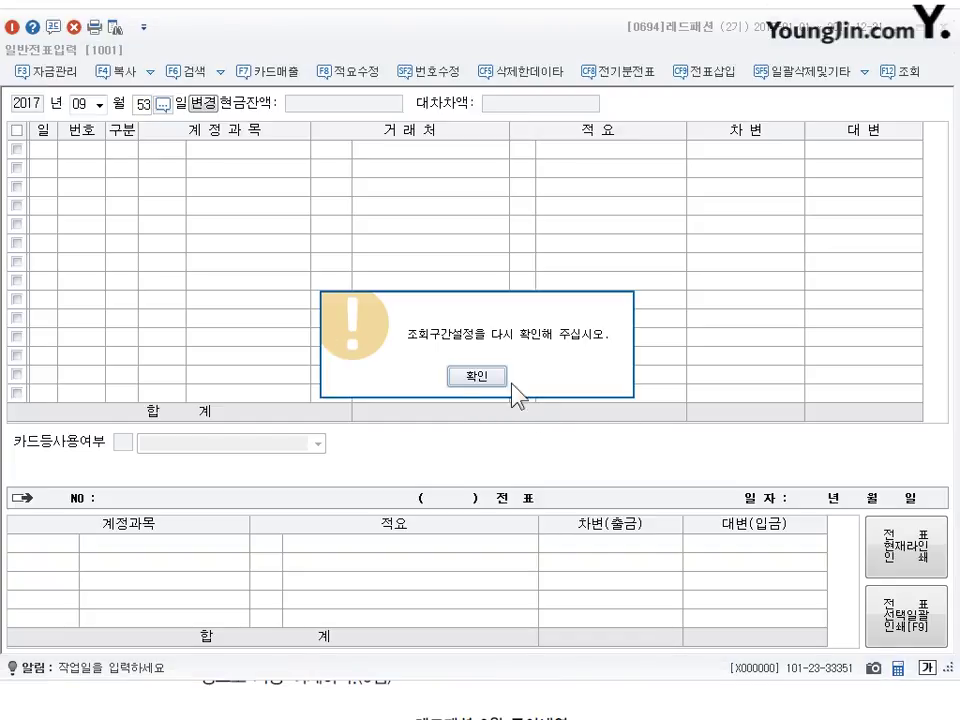
key("Return")
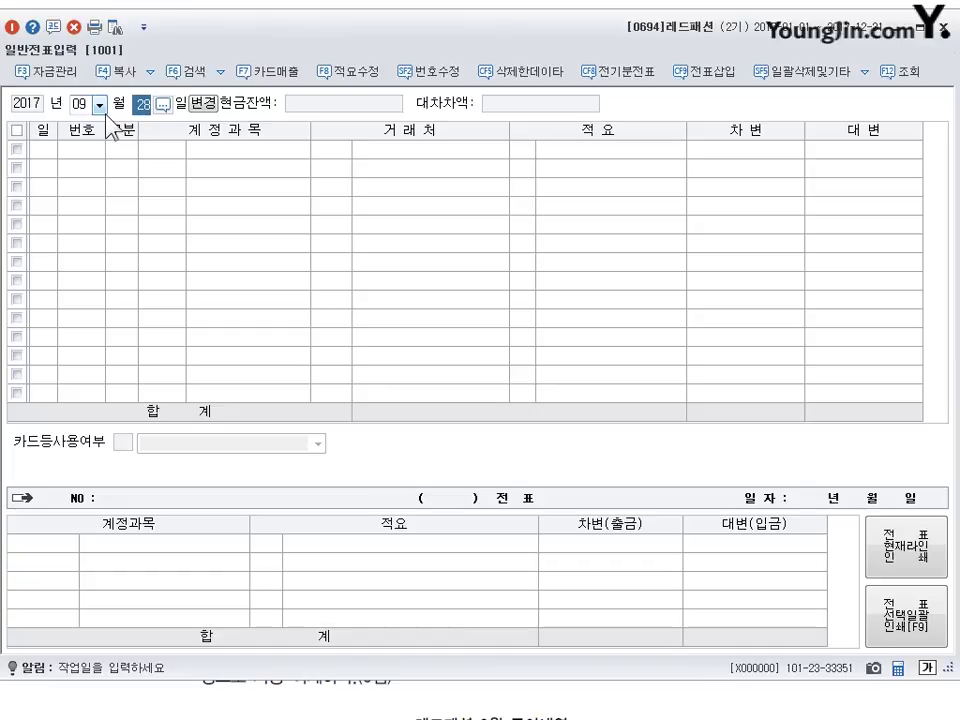
type("5")
key("Return")
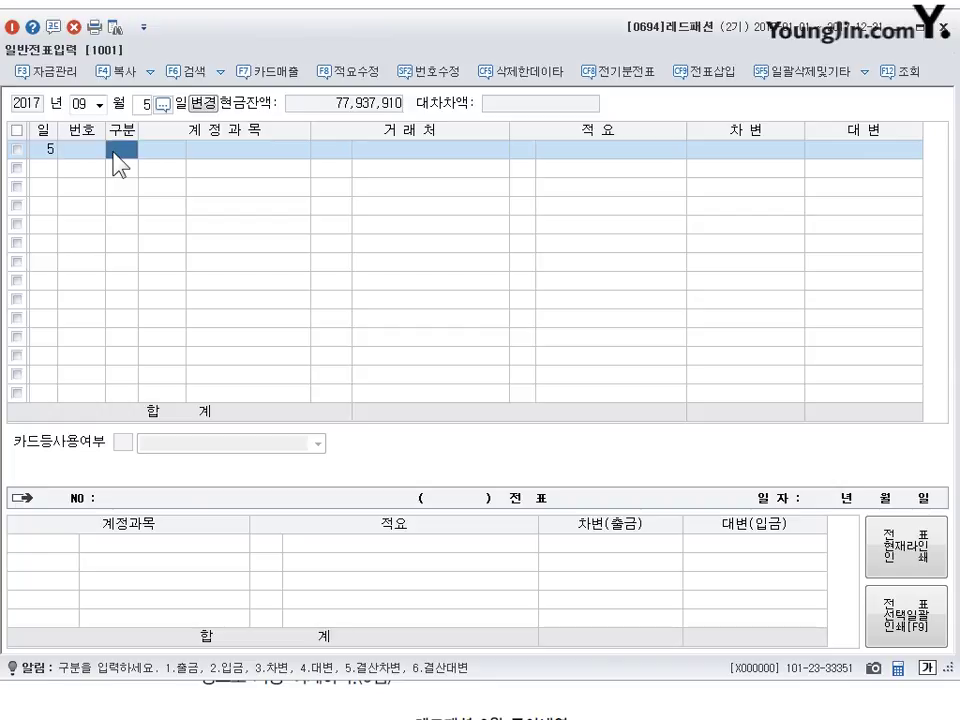
- Enter a 입금 voucher for 외상매출금 (0108), customer 하나조명 (06300), amount 3,000,000, leaving 적요 empty
type("2")
key("Return")
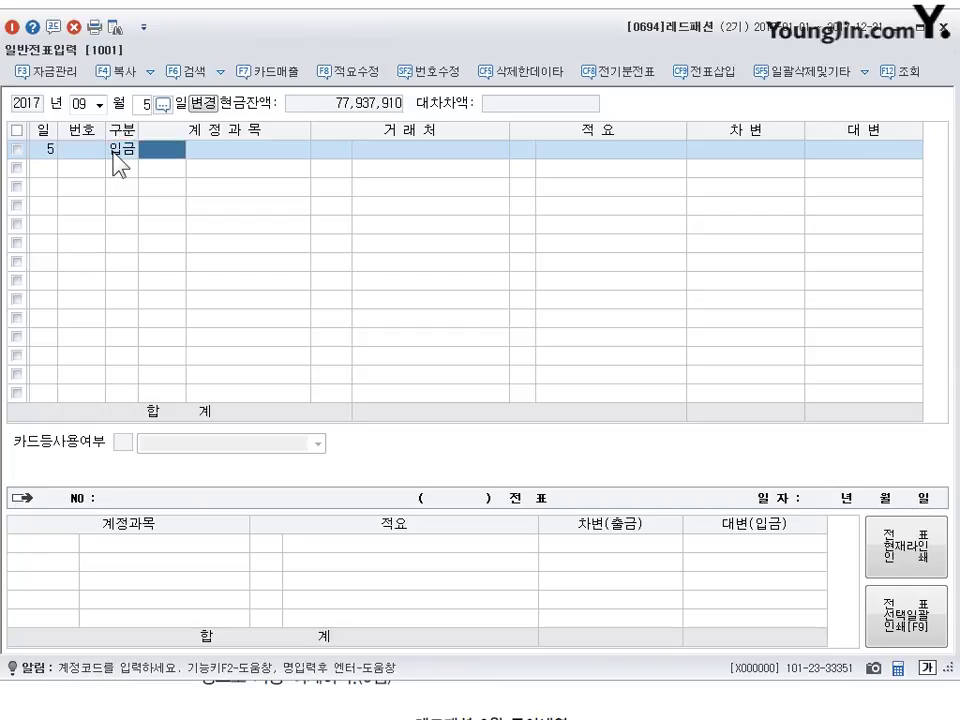
type("108")
key("Return")
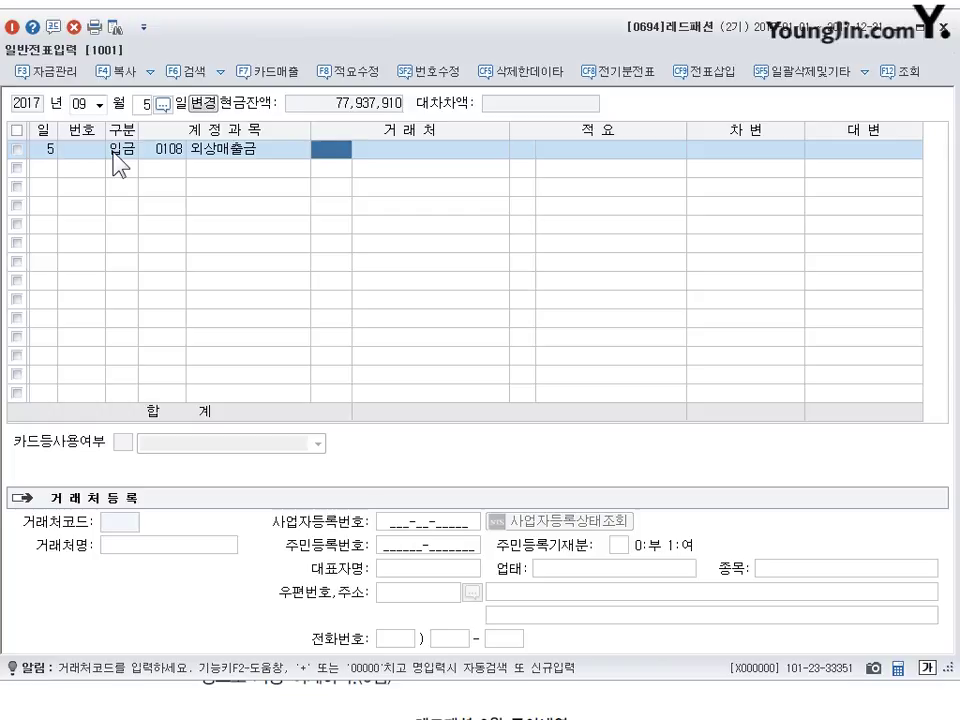
type("하나")
key("Return")
key("Return")
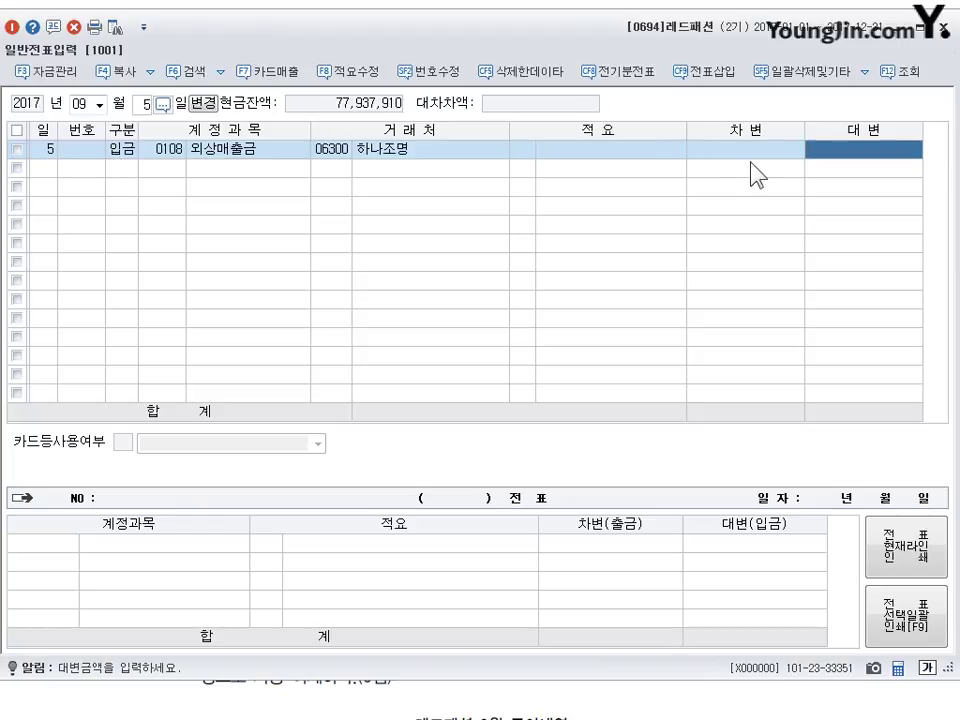
type("3000000")
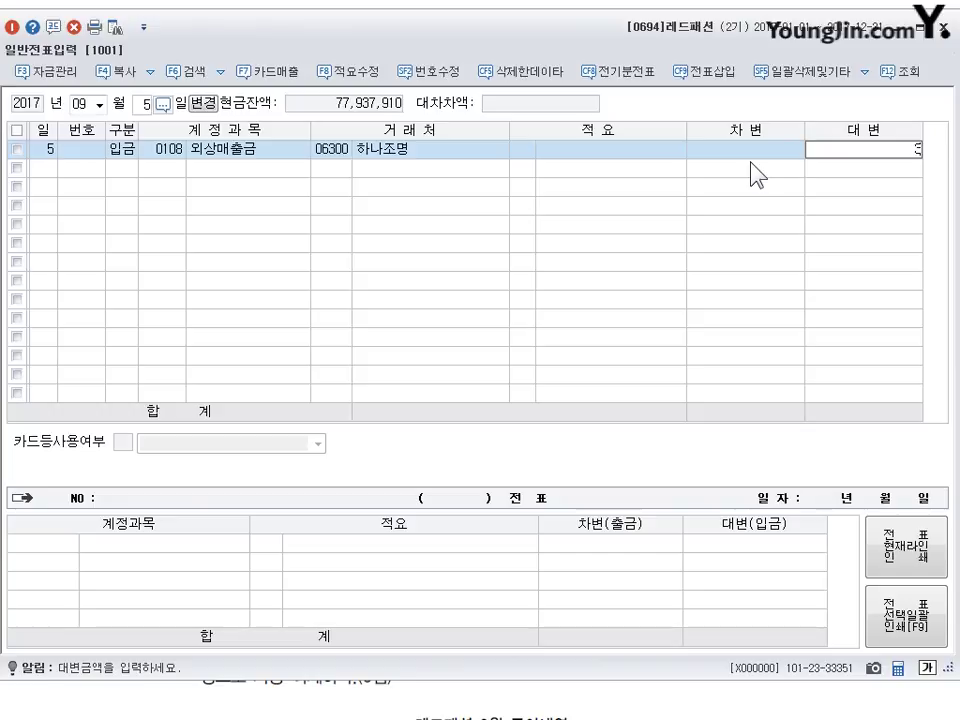
key("Return")
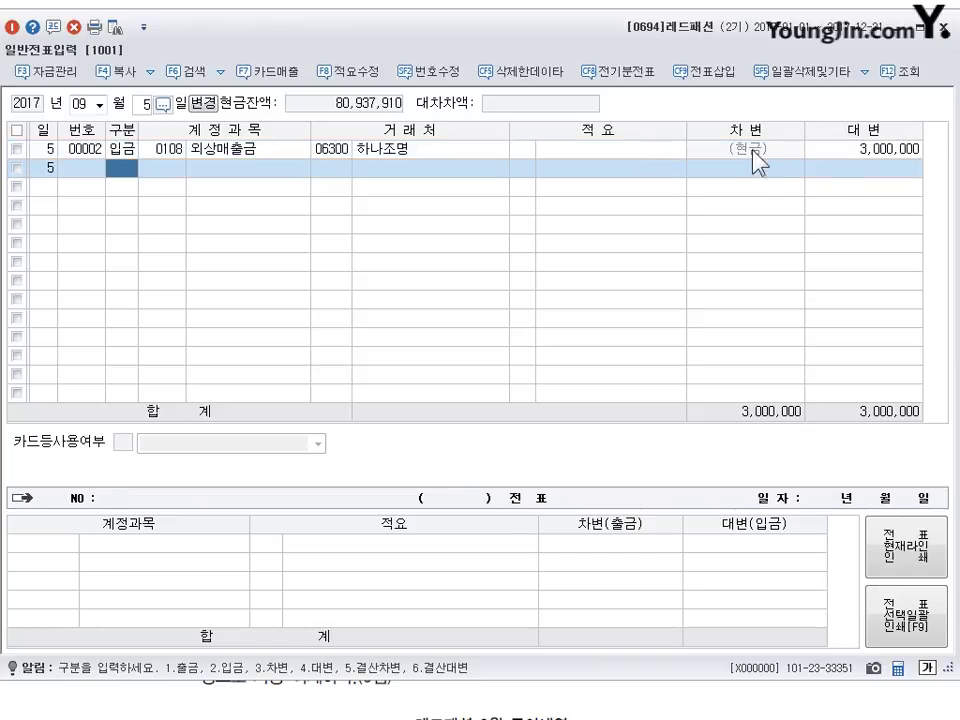
left_click(610, 149)
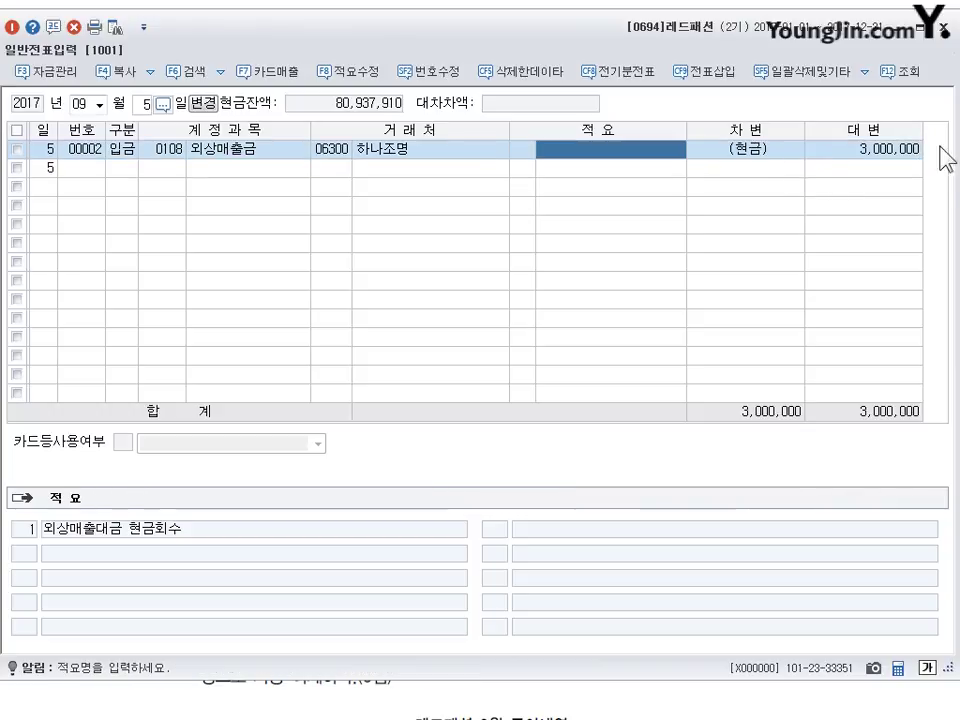
left_click(129, 168)
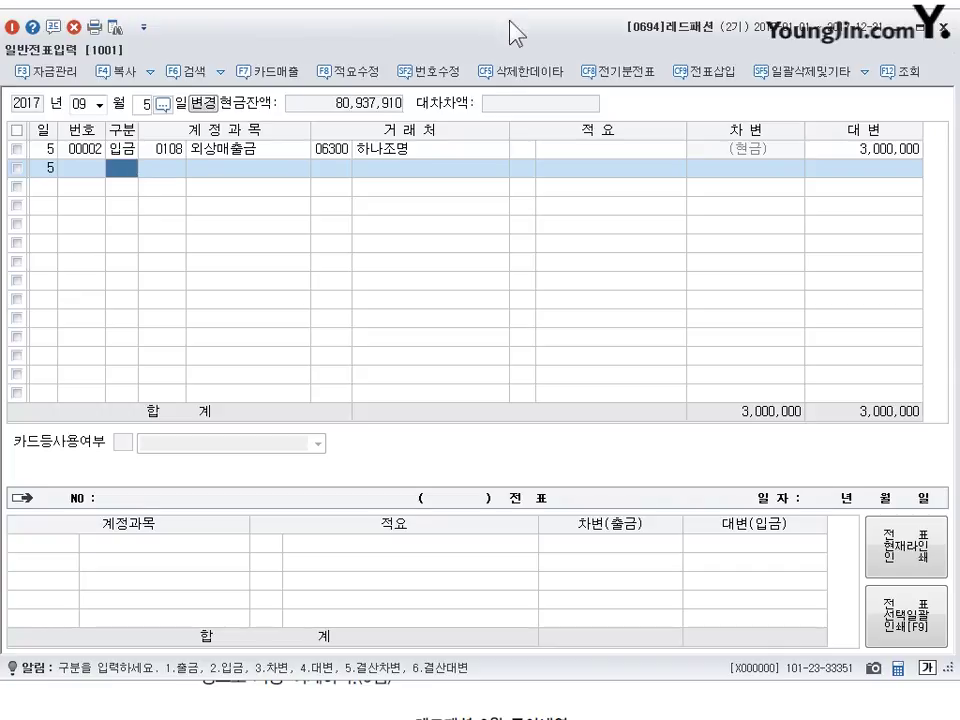
- Sketch the journal entry for item 5 in the exam document, 급여 2,500,000 against 예수금 205,000 and 보통예금, and clear the annotations
key("alt+Tab")
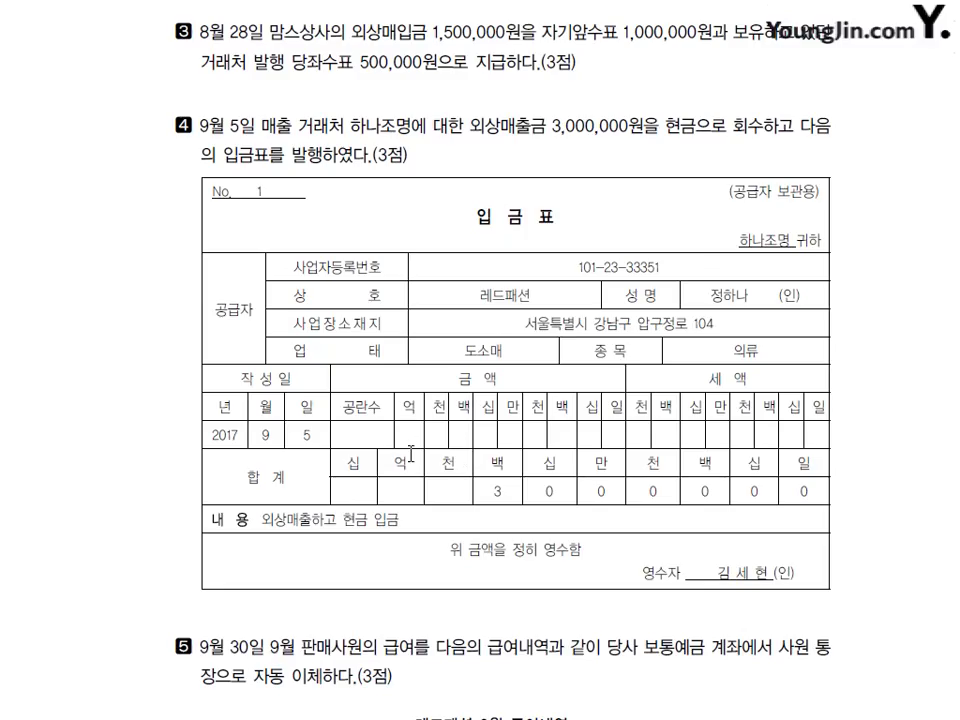
scroll(410, 453, "down", 5)
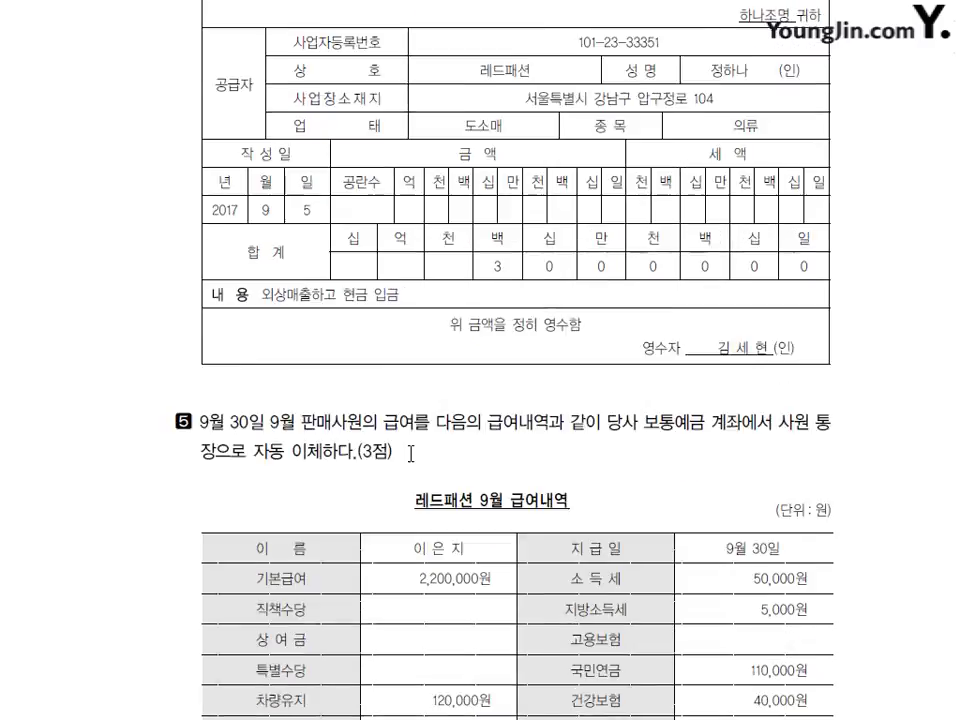
scroll(410, 453, "down", 1)
scroll(410, 453, "down", 2)
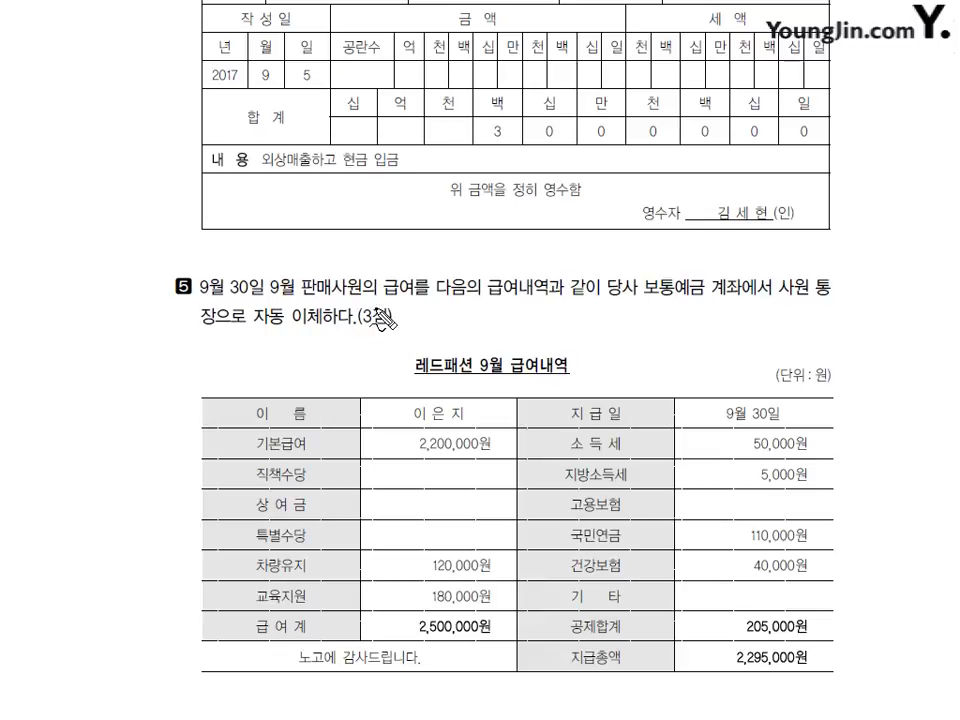
mouse_move(414, 306)
left_mouse_down()
mouse_move(420, 320)
mouse_move(440, 318)
mouse_move(447, 342)
mouse_move(482, 320)
mouse_move(546, 320)
mouse_move(583, 396)
left_mouse_up()
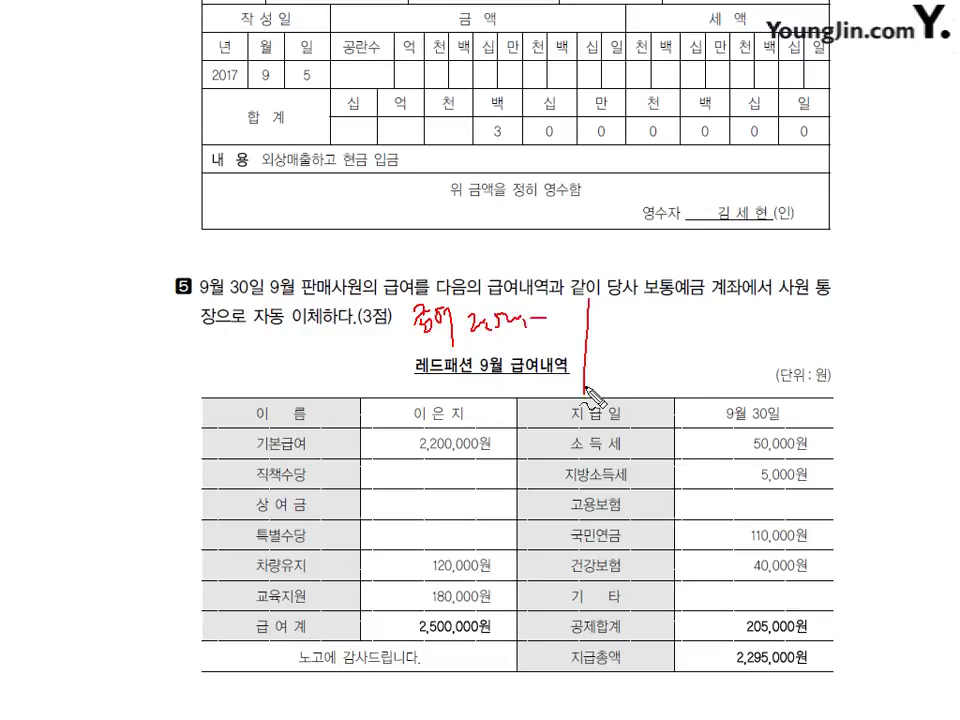
mouse_move(622, 312)
left_mouse_down()
mouse_move(654, 328)
mouse_move(800, 316)
left_mouse_up()
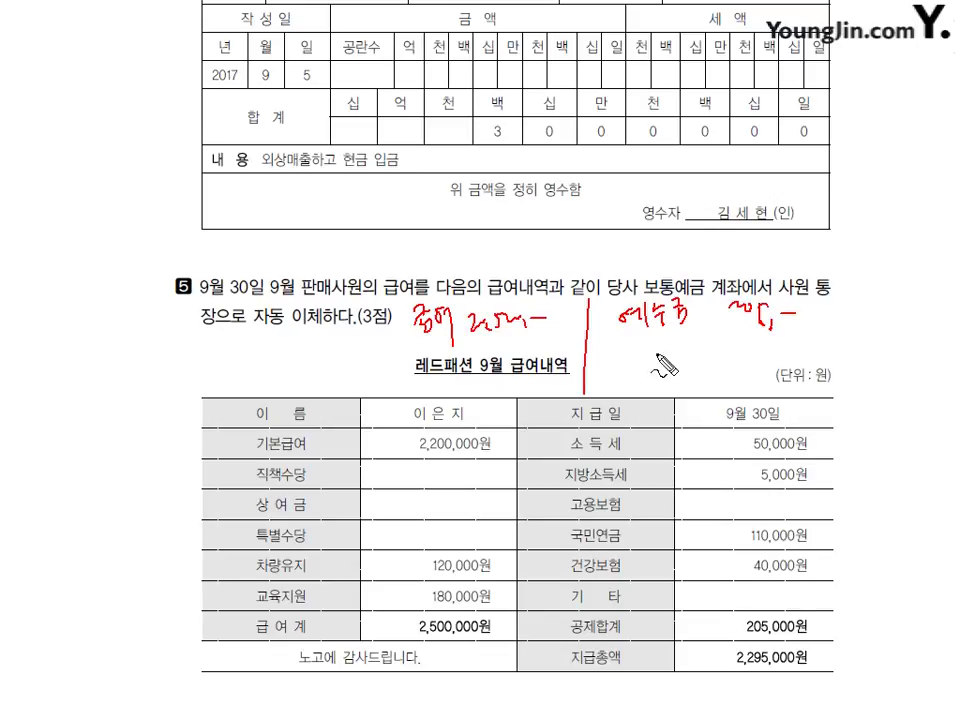
mouse_move(632, 336)
left_mouse_down()
mouse_move(634, 350)
mouse_move(672, 352)
mouse_move(708, 372)
left_mouse_up()
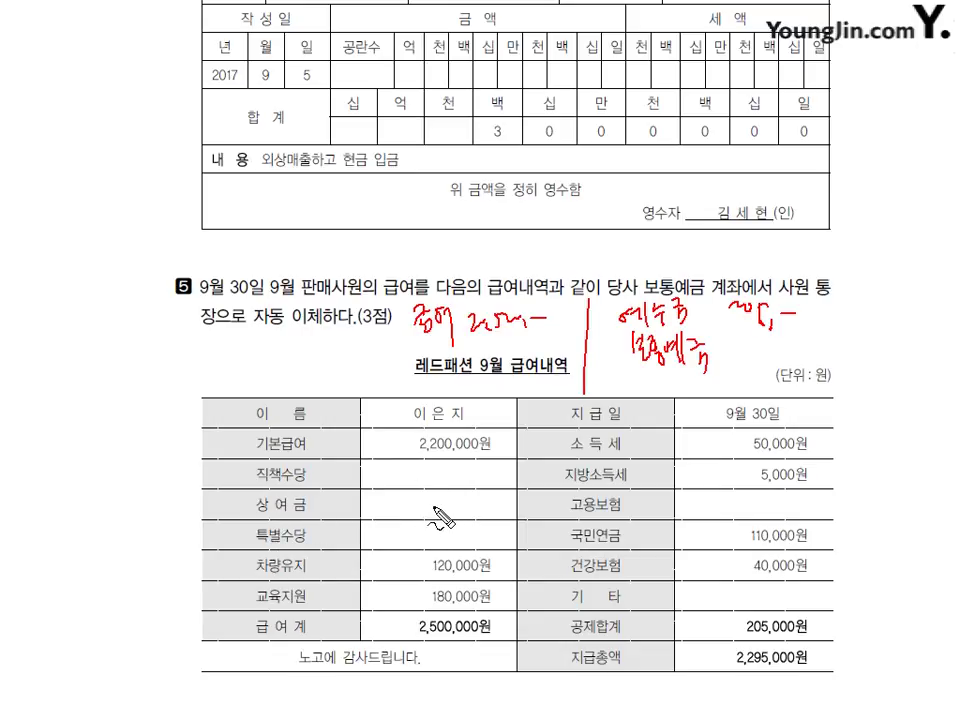
key("Escape")
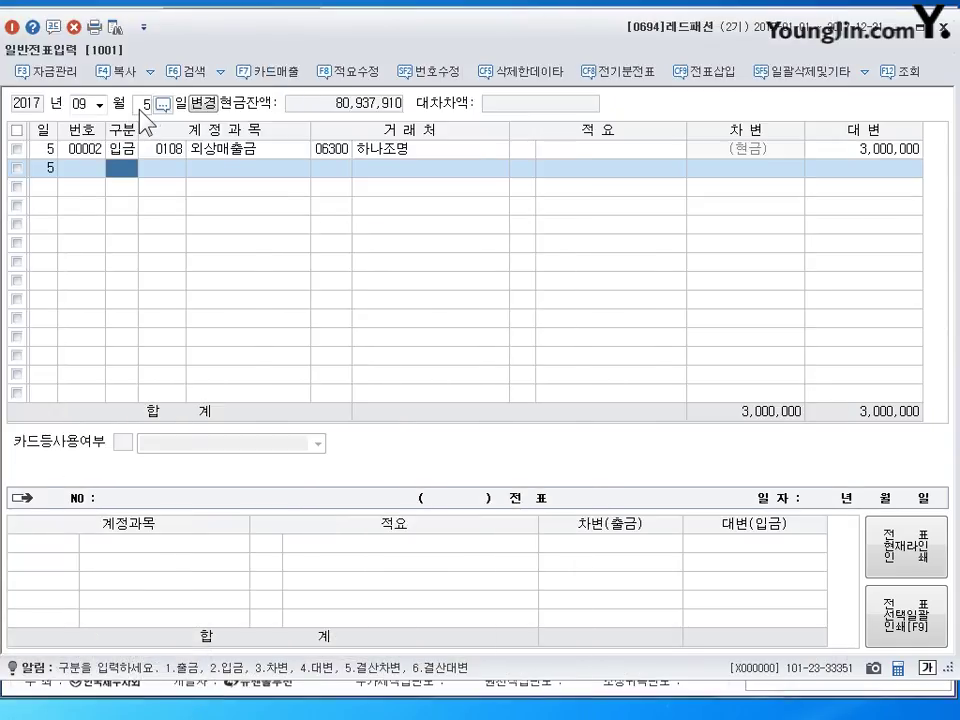
- In 일반전표입력, set the date to September 30, 2017 and enter a 차변 line for 급여 (0801), amount 2,500,000
left_click(146, 104)
type("30")
key("Return")
type("3")
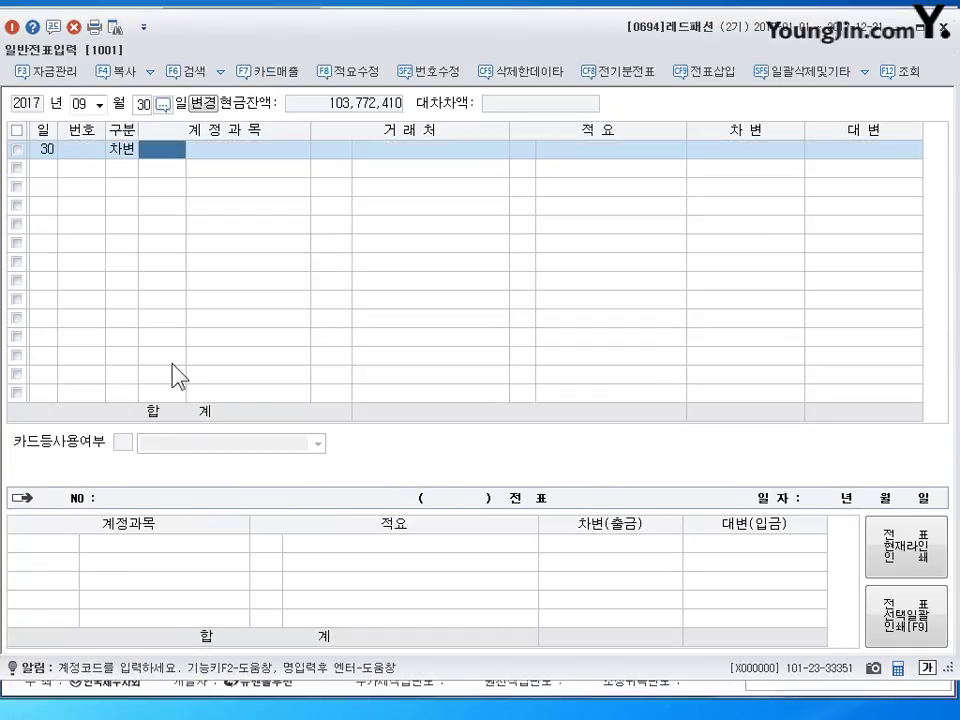
type("801")
key("Return")
key("Return")
key("Return")
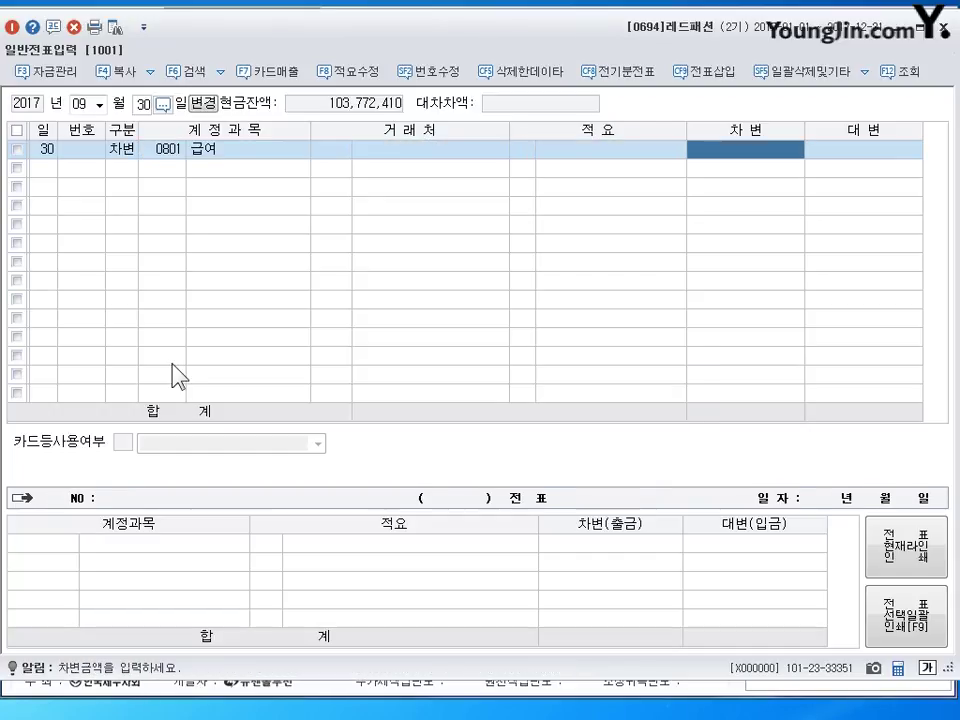
type("2500000")
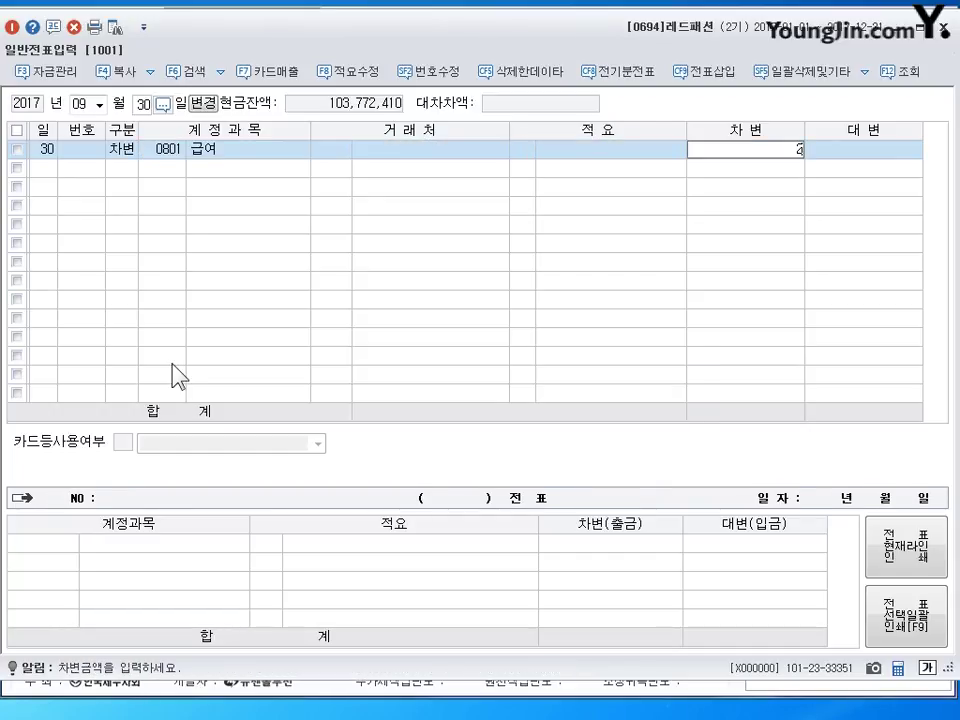
key("Return")
key("Return")
- Add 대변 lines to the salary voucher for 예수금 (0254), amount 205,000, and for 보통예금 (0103)
type("42")
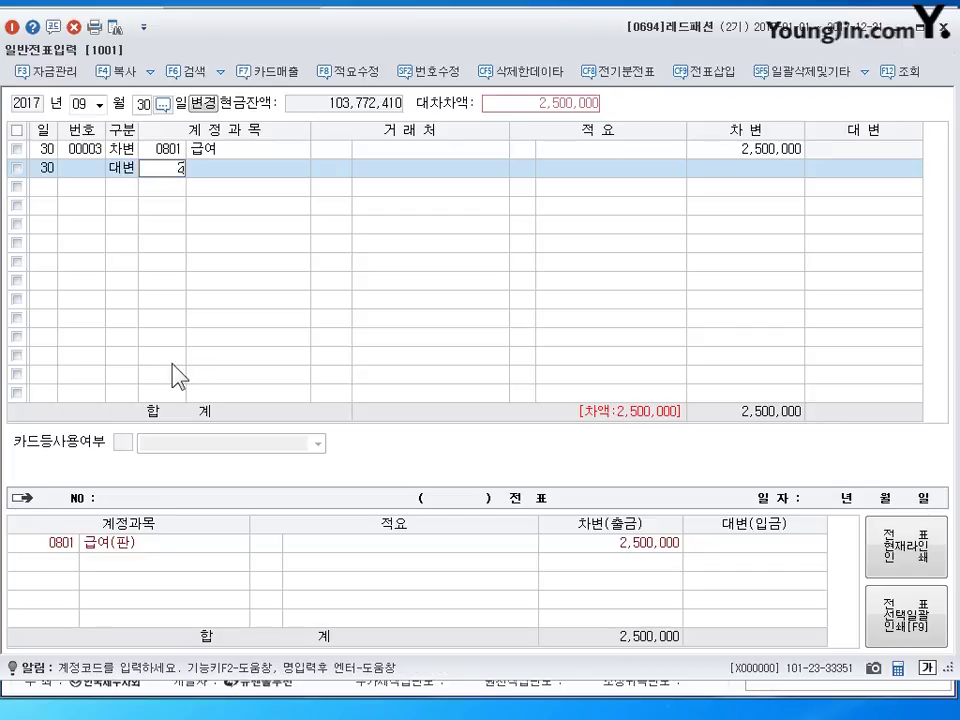
type("54")
key("Return")
key("Return")
key("Return")
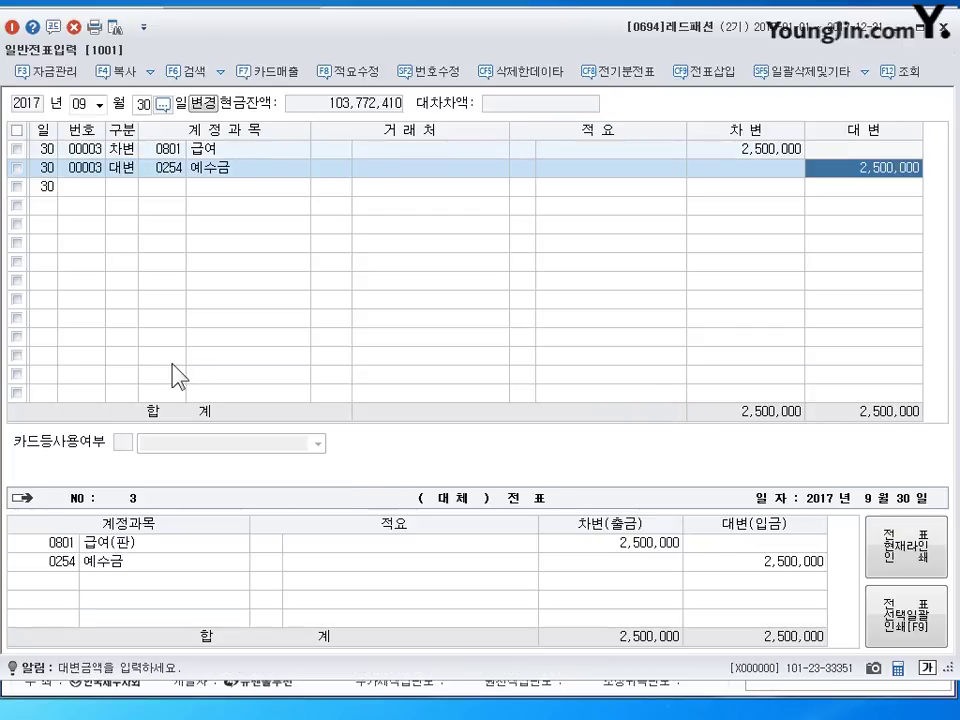
type("205,000")
key("Return")
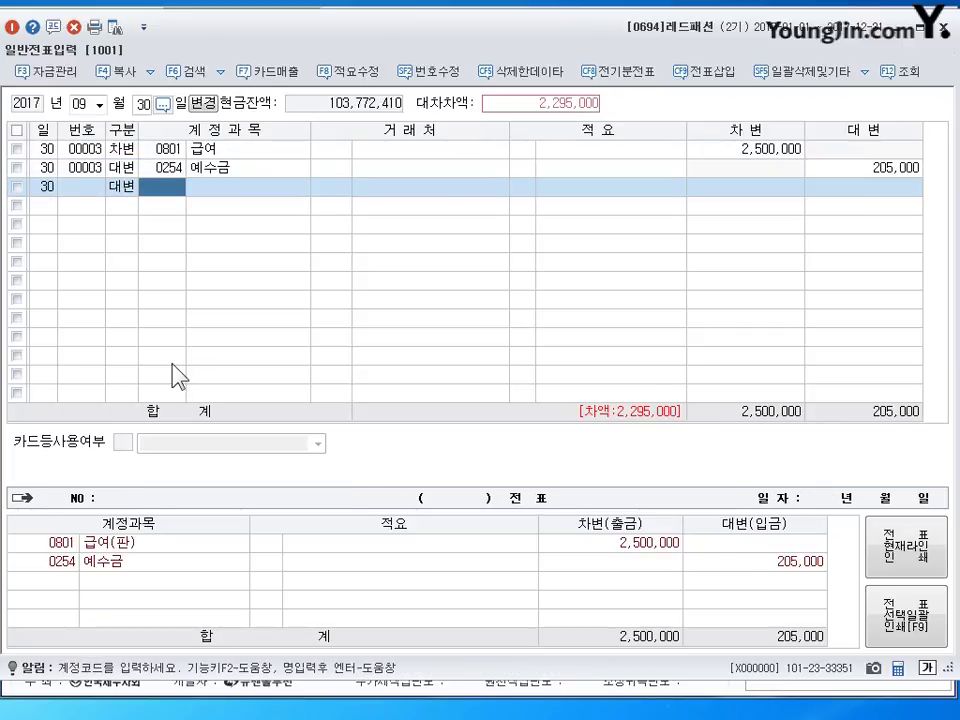
type("103")
key("Return")
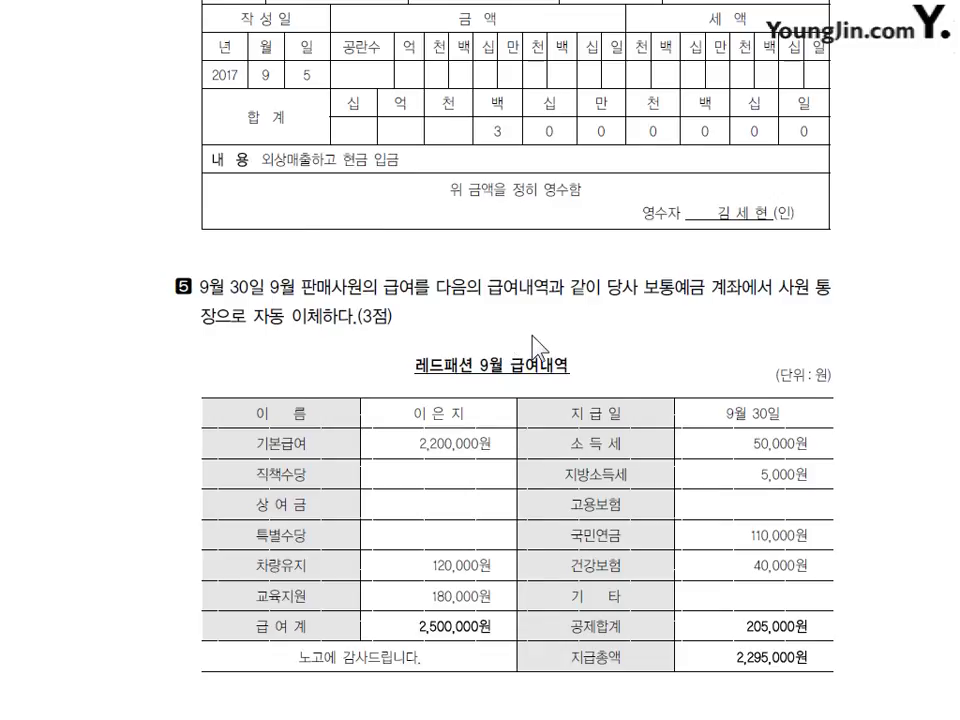
- Bring up items 6 and 7 of question 04 in the exam document and read item 6
scroll(536, 407, "down", 3)
scroll(528, 350, "down", 10)
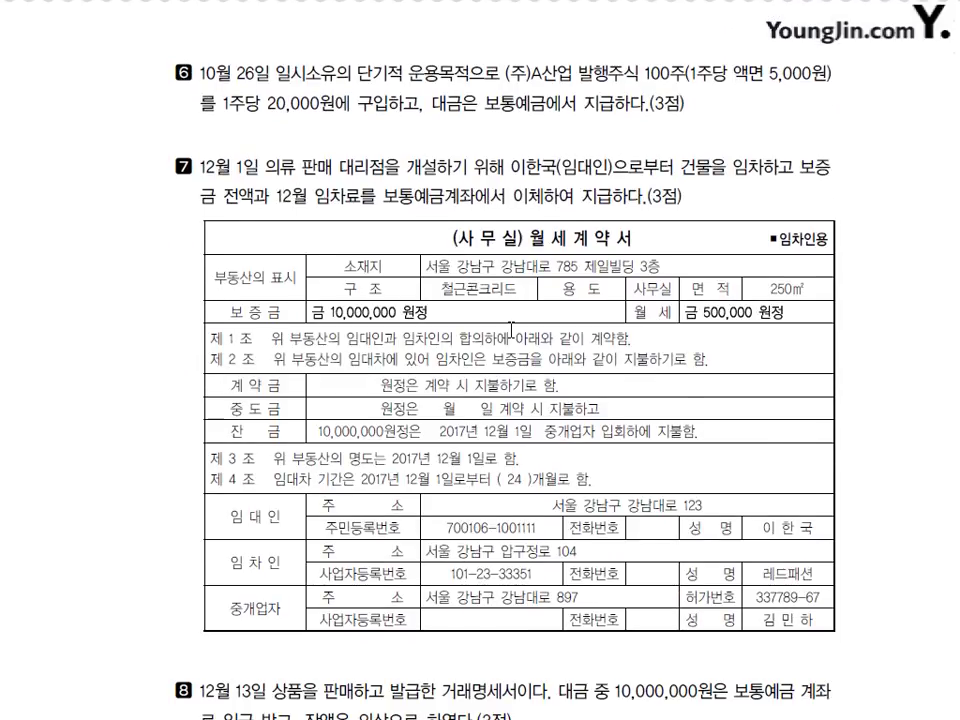
scroll(511, 330, "down", 1)
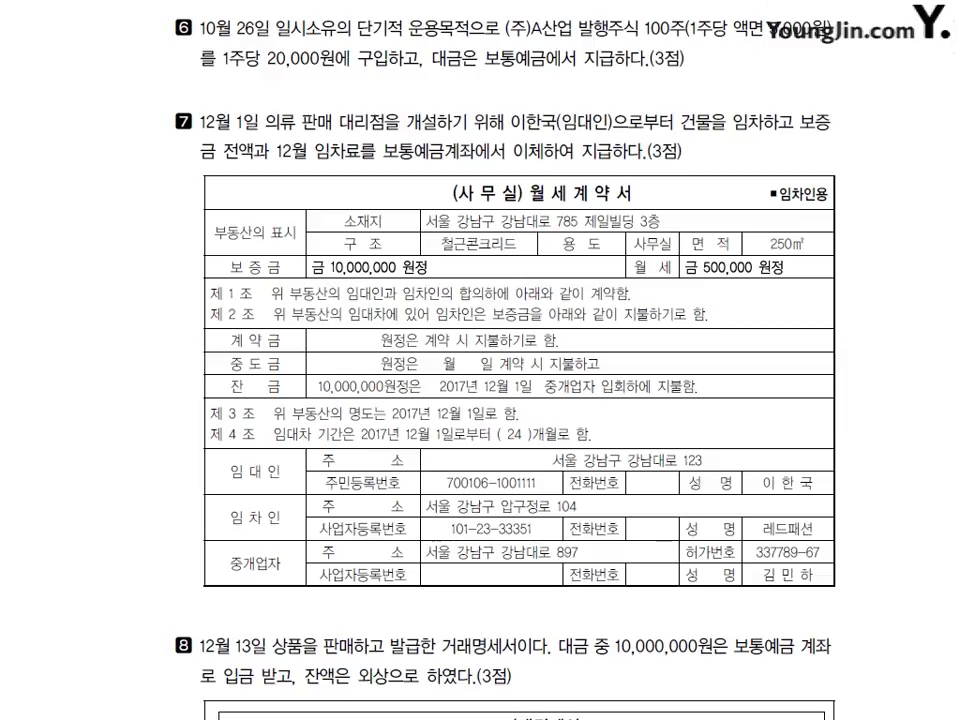
scroll(407, 52, "up", 1)
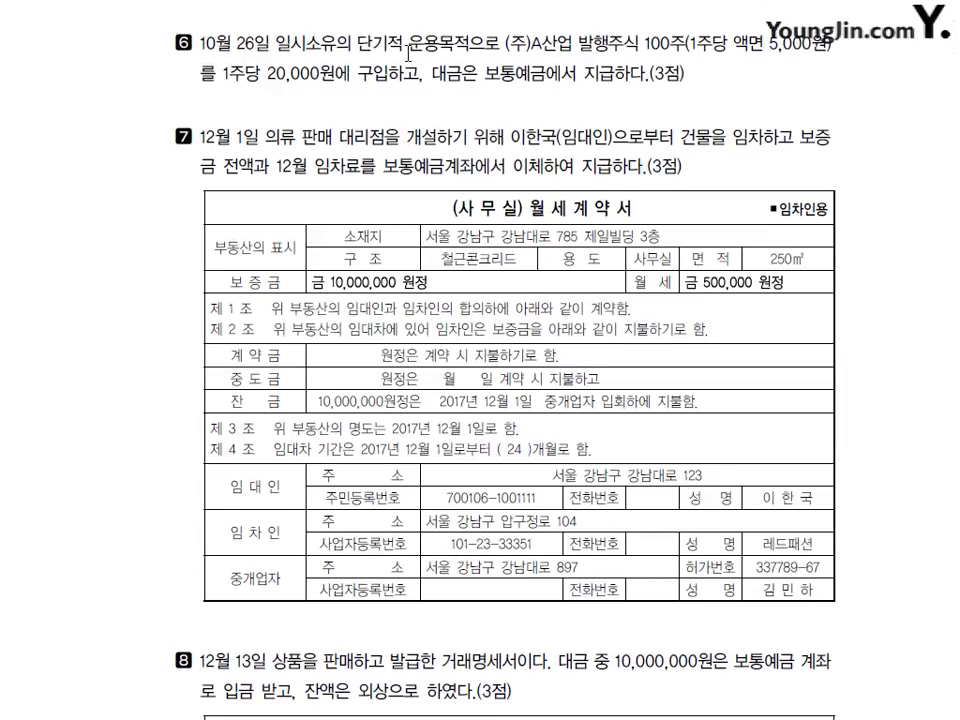